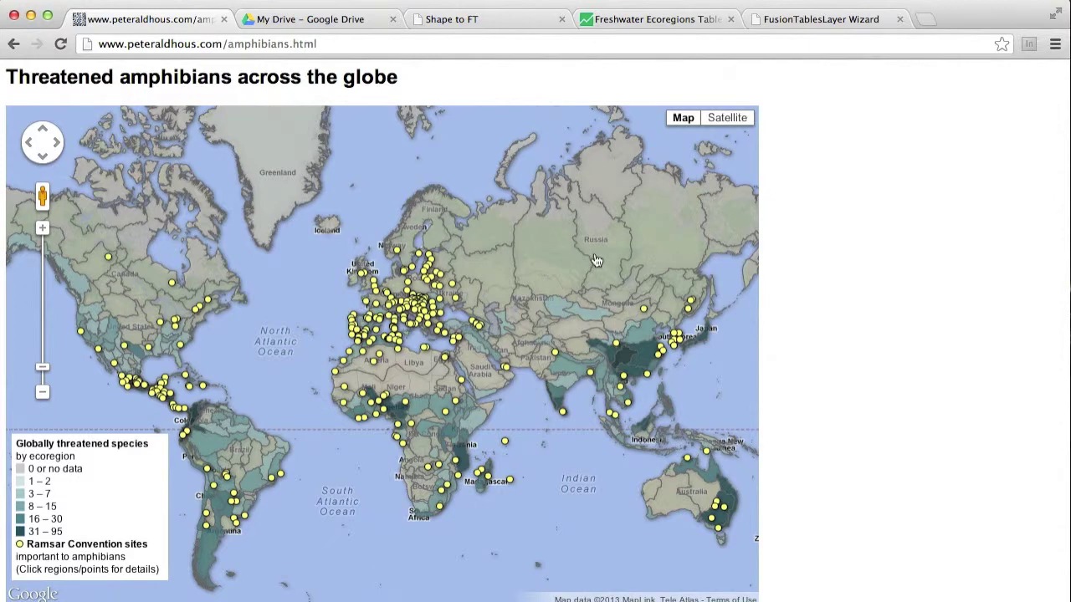
Step: Check the Ob ecoregion and Loch of Inch Ramsar site details, then move on to Shape to Fusion
click(549, 263)
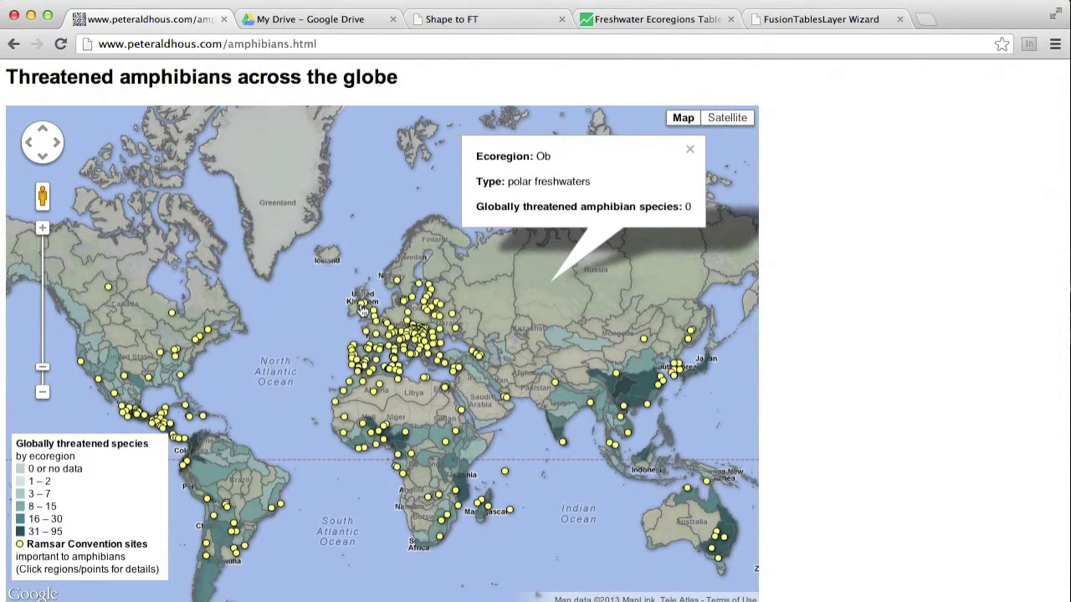
click(363, 310)
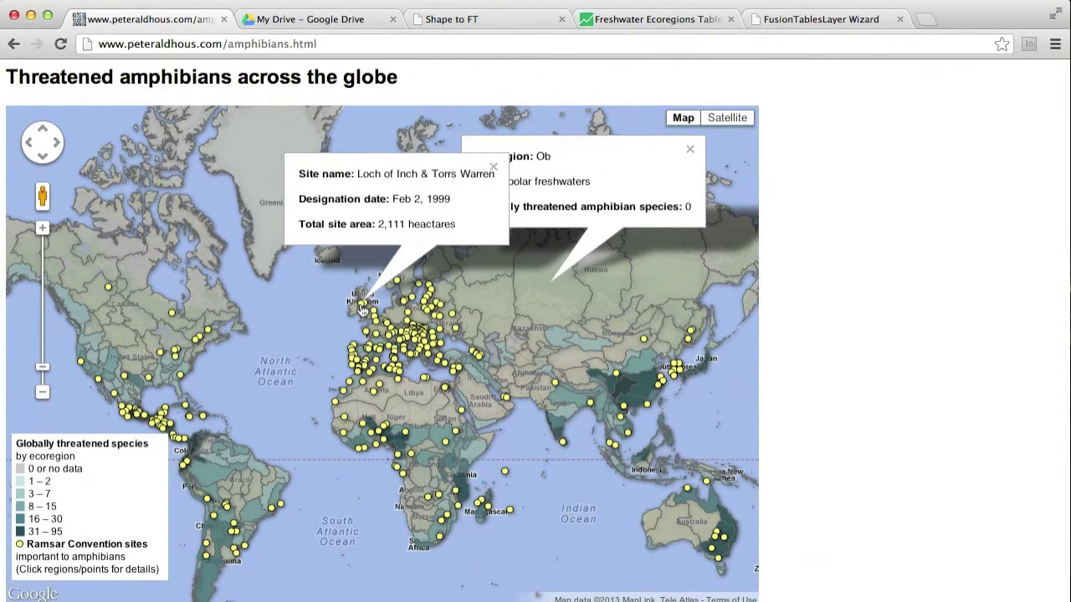
click(292, 219)
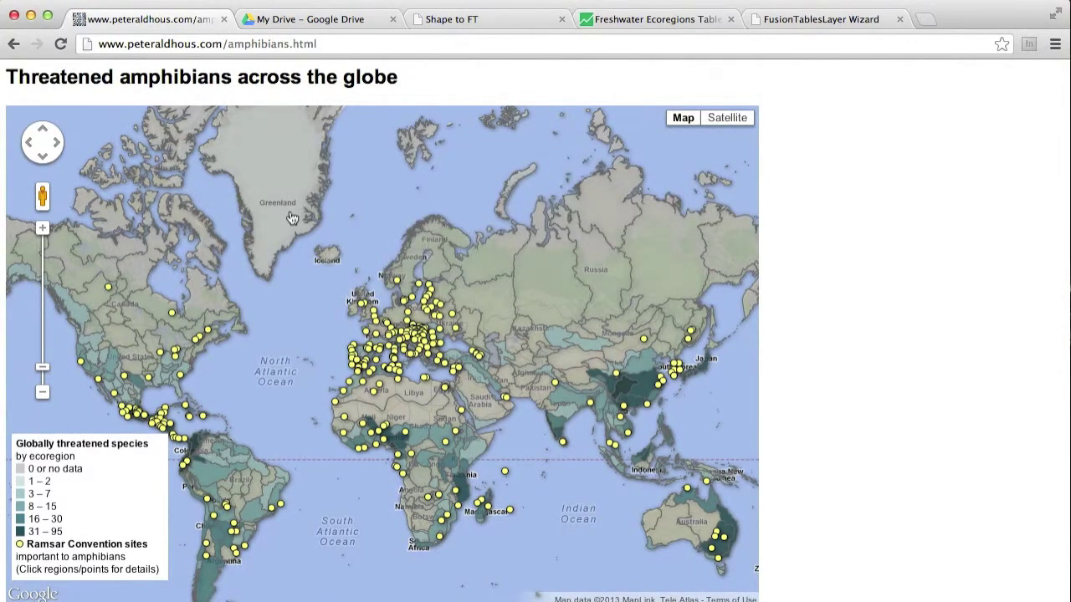
click(287, 20)
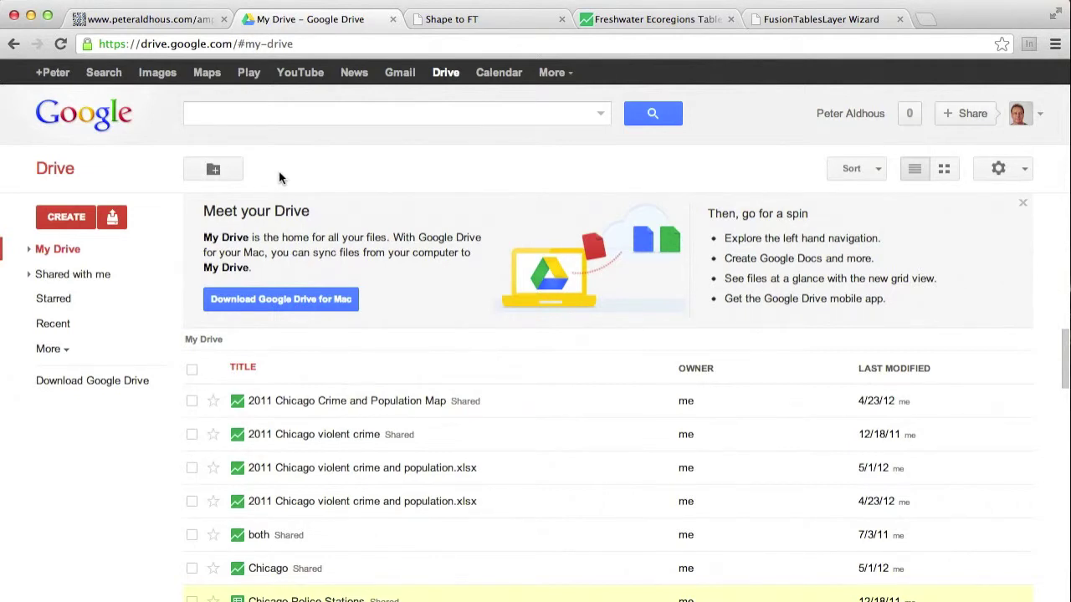
click(513, 25)
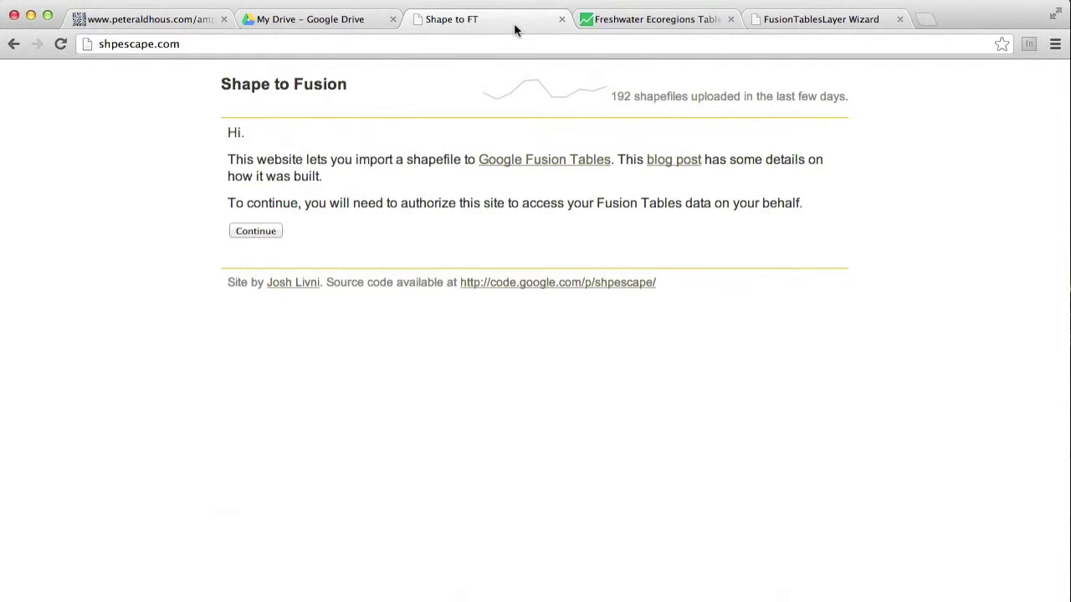
Step: Bring up the Freshwater Ecoregions Table for Merges with its 12,176 rows
click(652, 24)
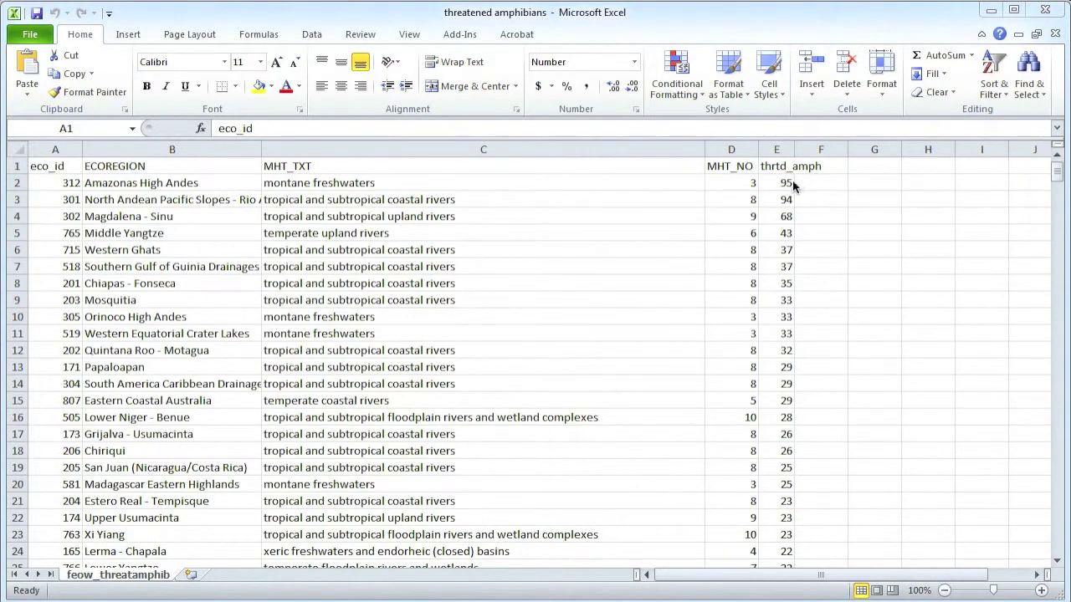
Step: Scroll the feow_threatamphib sheet down to the zero counts and back up to 95
drag(1057, 170, 1059, 544)
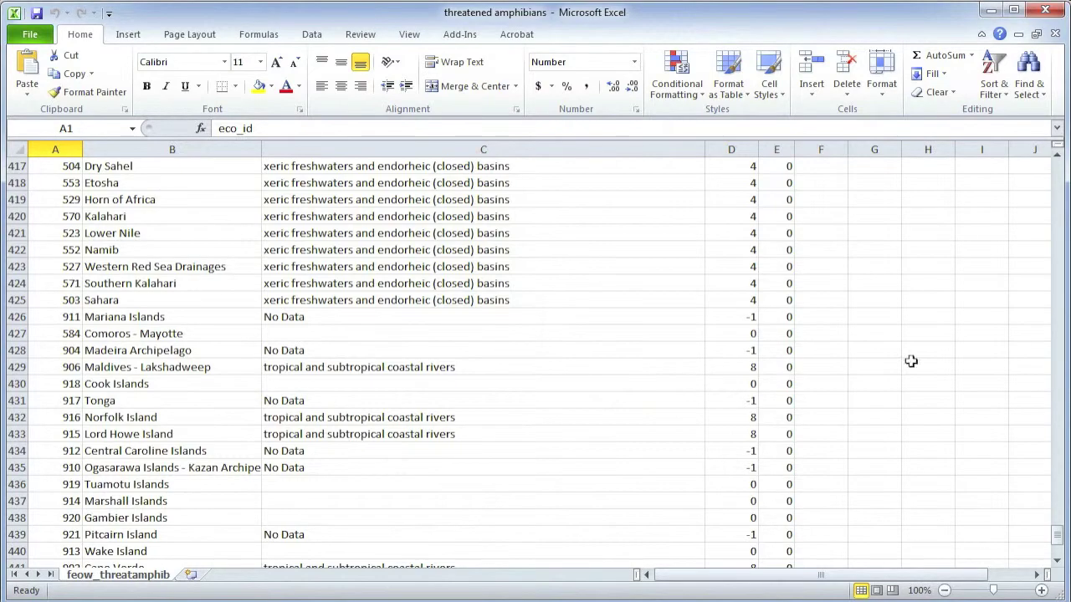
drag(1056, 542, 1057, 160)
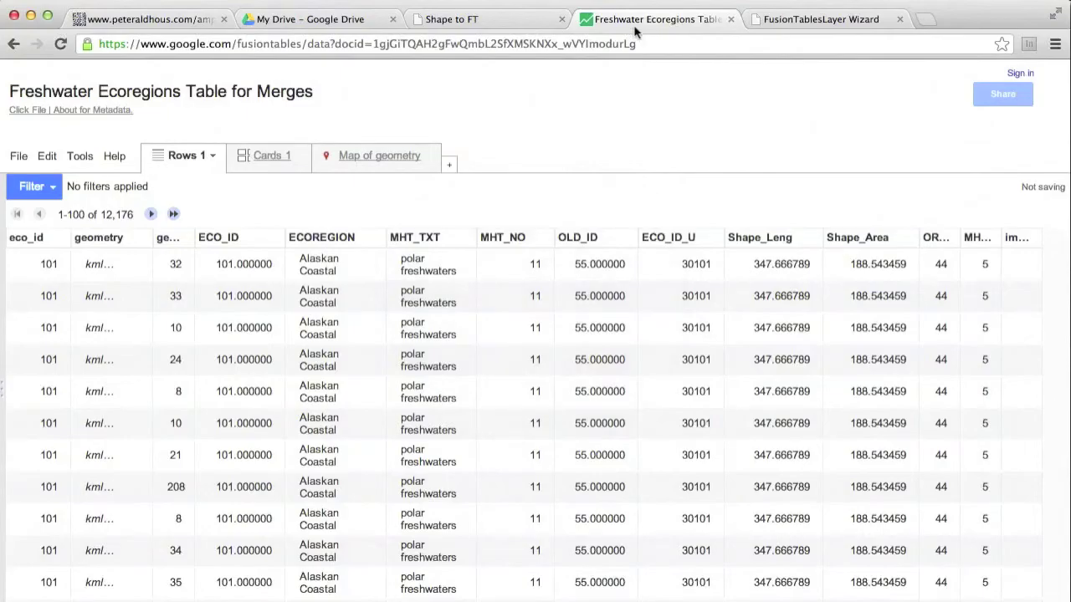
Step: Import threatened amphibians.xlsx from the computer as a new Fusion Table, using row 1 as column names
click(310, 21)
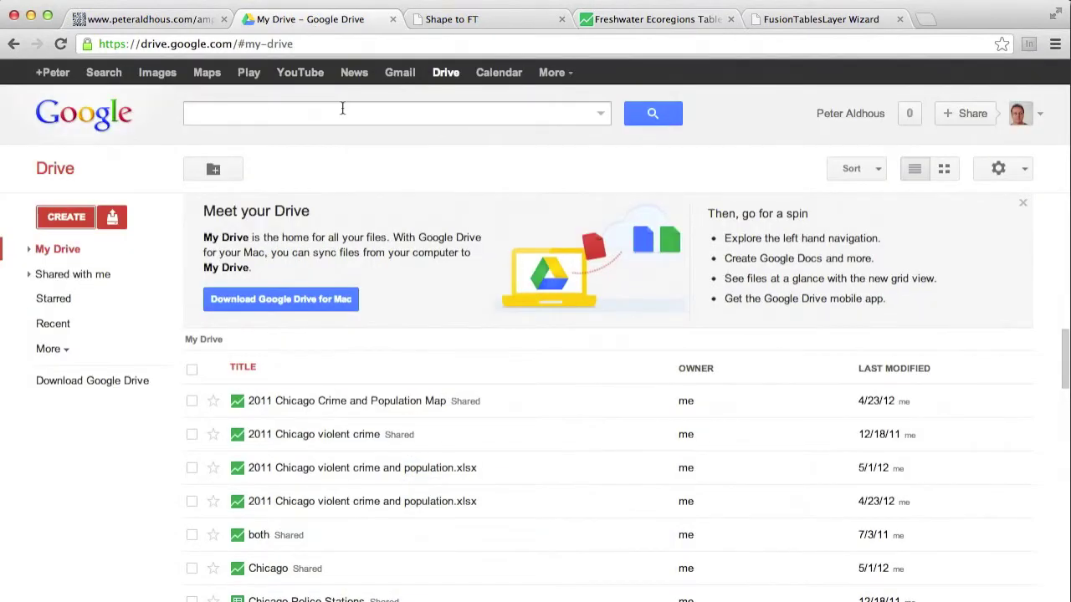
click(73, 218)
mouse_move(125, 394)
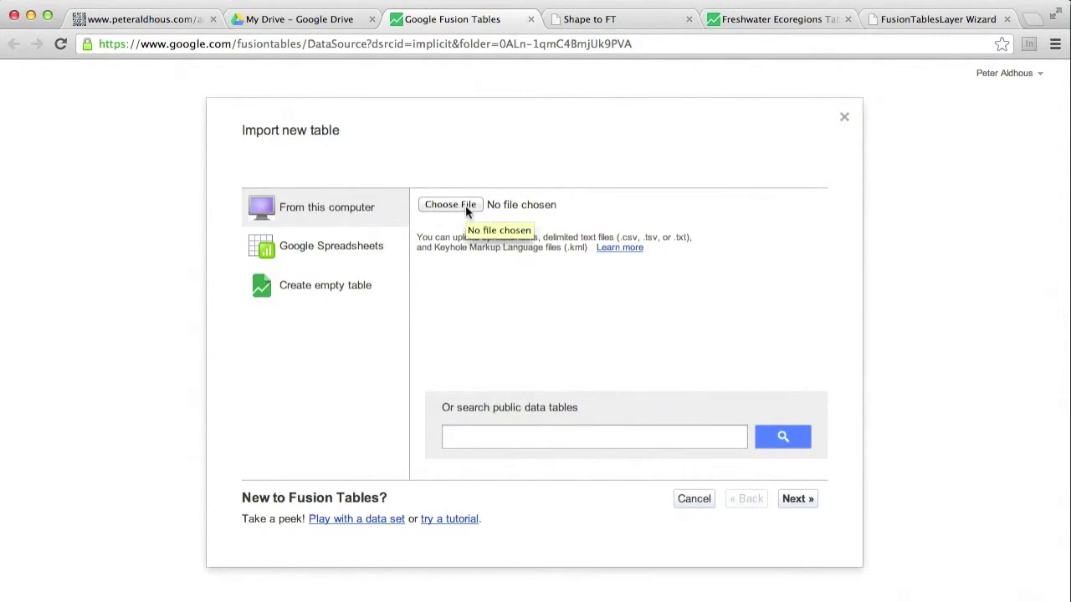
click(465, 205)
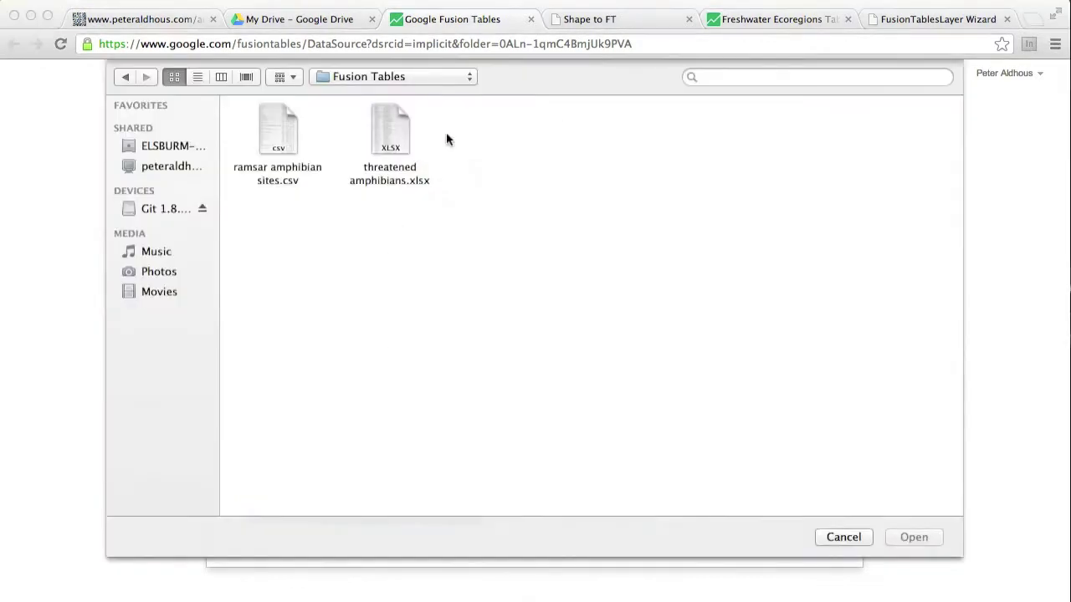
click(396, 143)
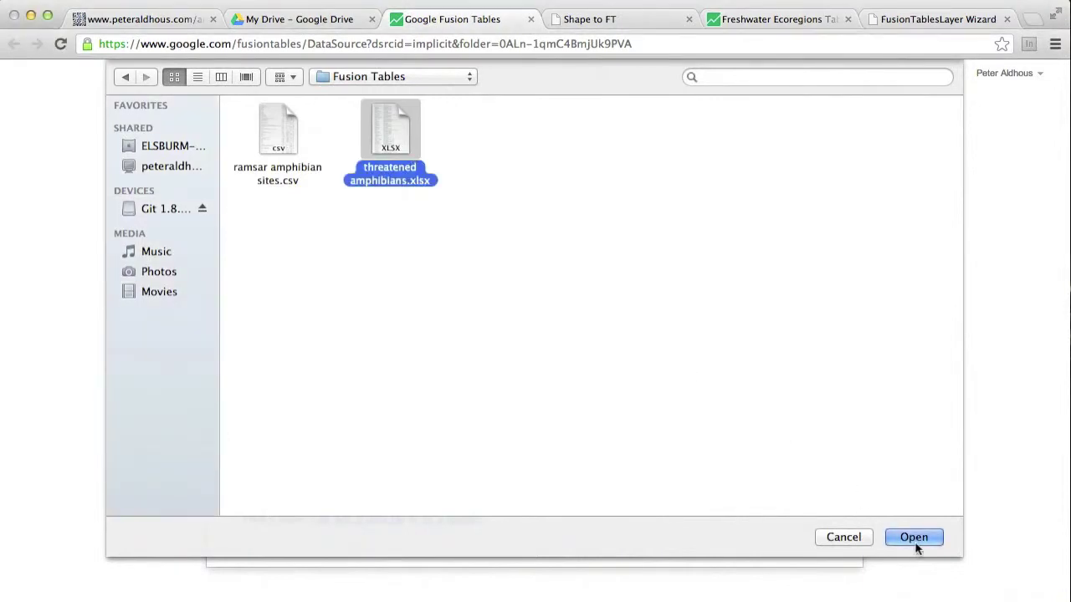
click(914, 540)
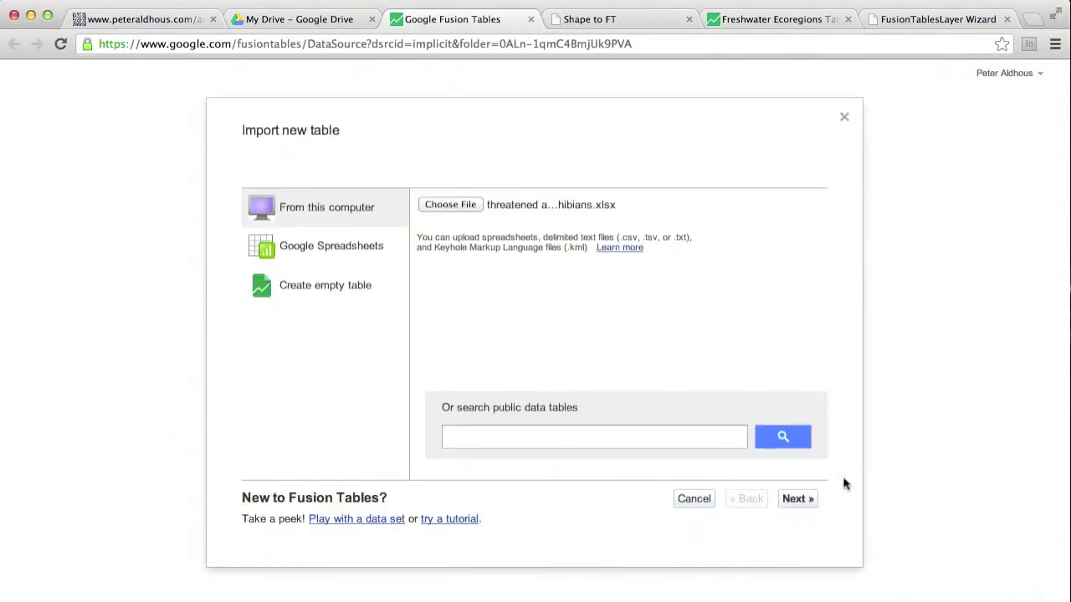
click(796, 500)
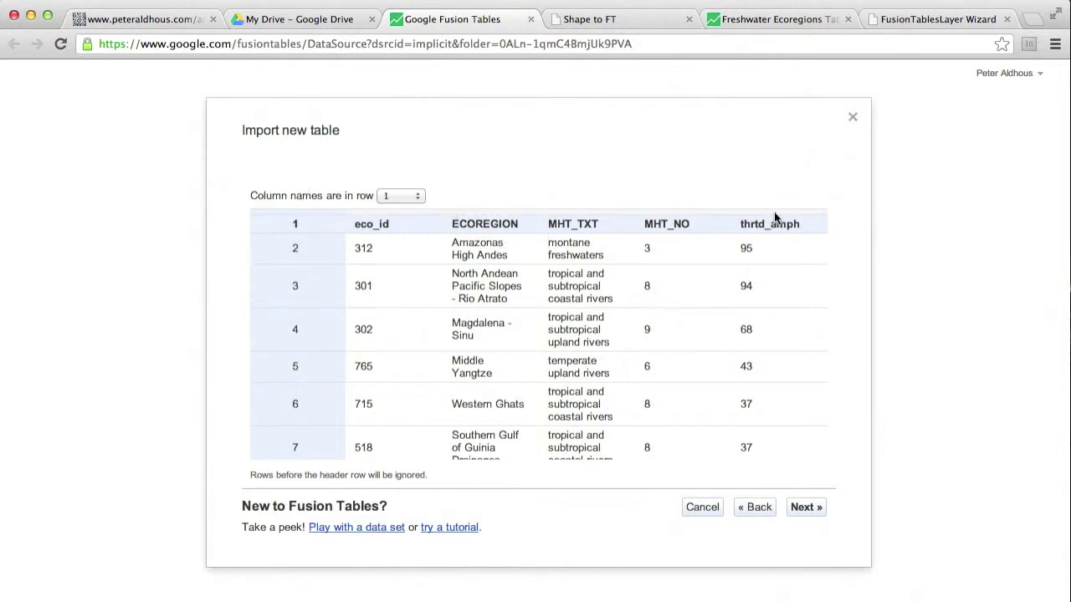
click(804, 507)
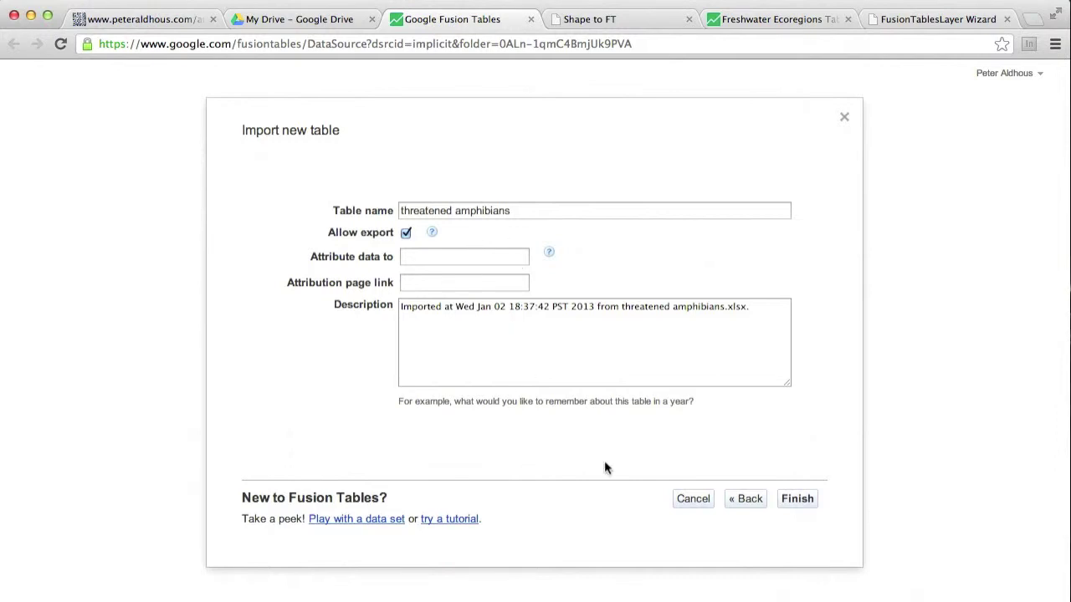
click(791, 506)
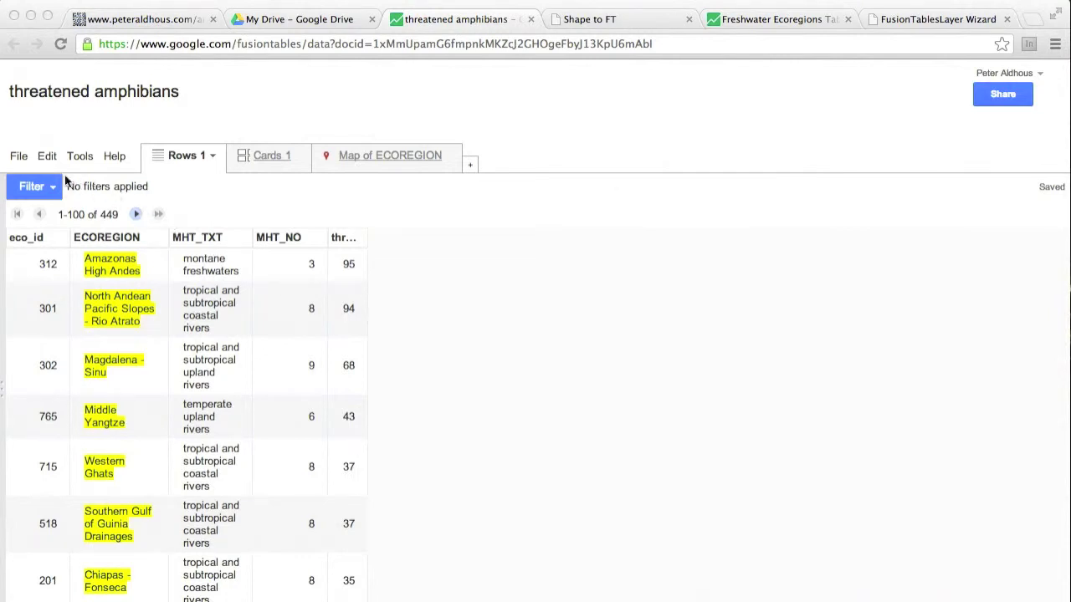
Step: Bring the browser window with the 449-row threatened amphibians table to the front
click(18, 159)
Step: Start a merge with the Freshwater Ecoregions table by pasting in its web address
click(18, 157)
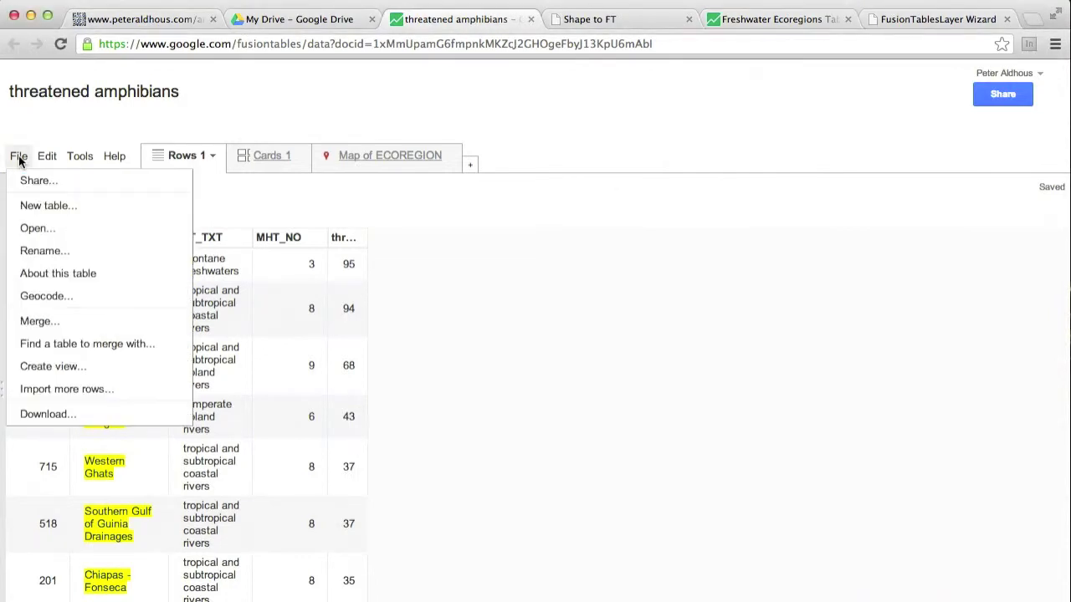
click(39, 326)
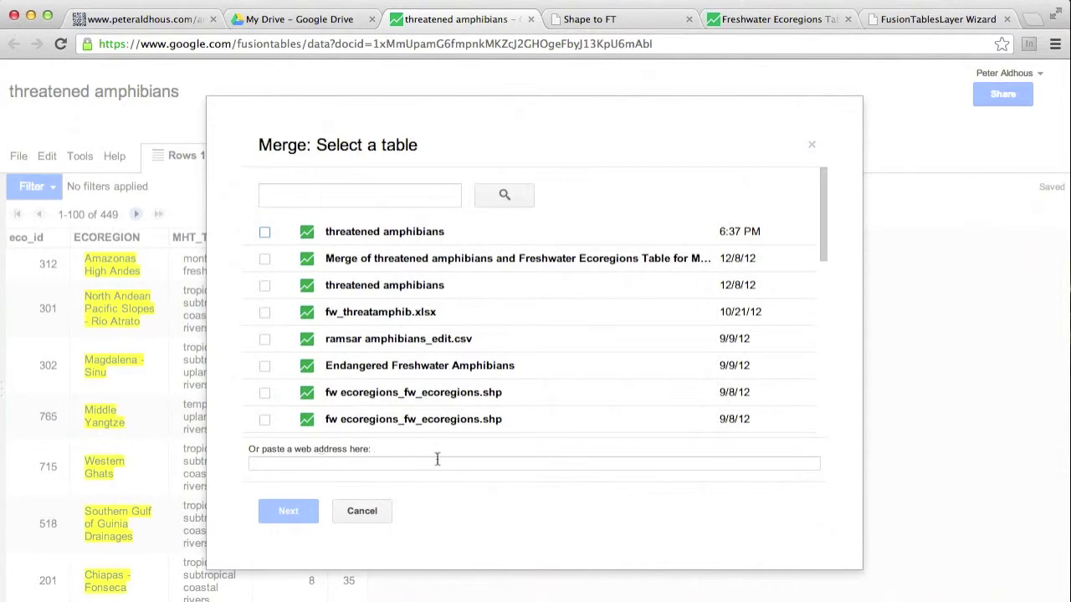
click(770, 22)
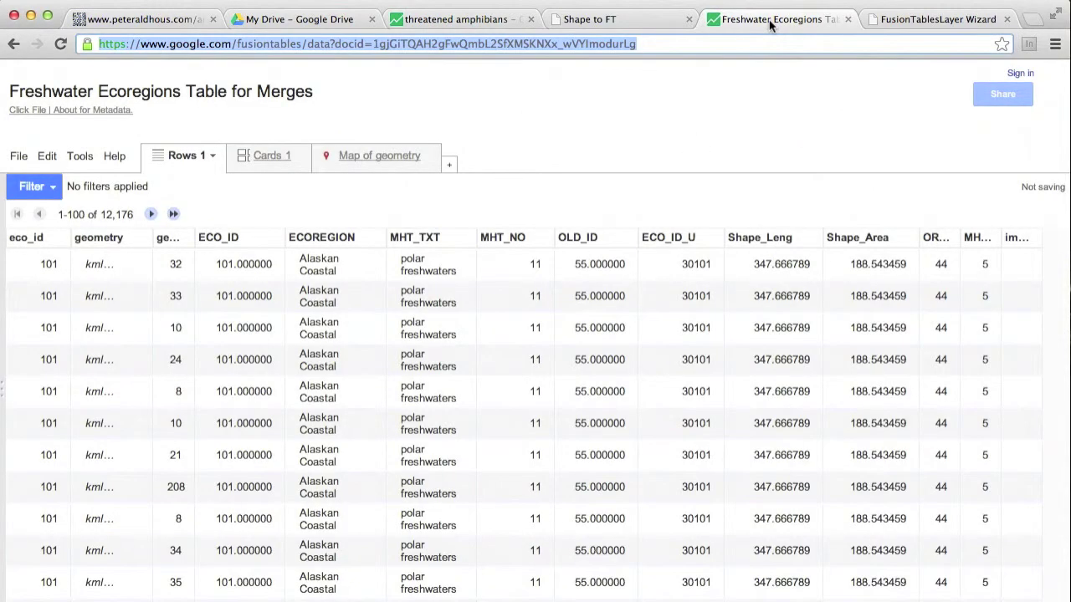
triple_click(543, 51)
key(super+c)
click(456, 20)
click(360, 465)
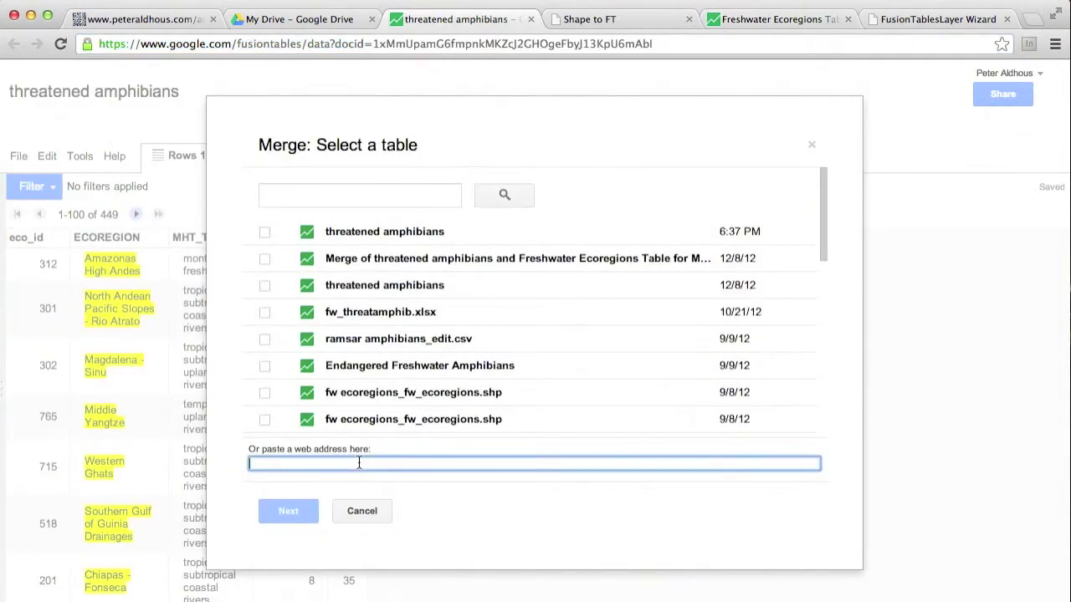
key(super+v)
click(287, 510)
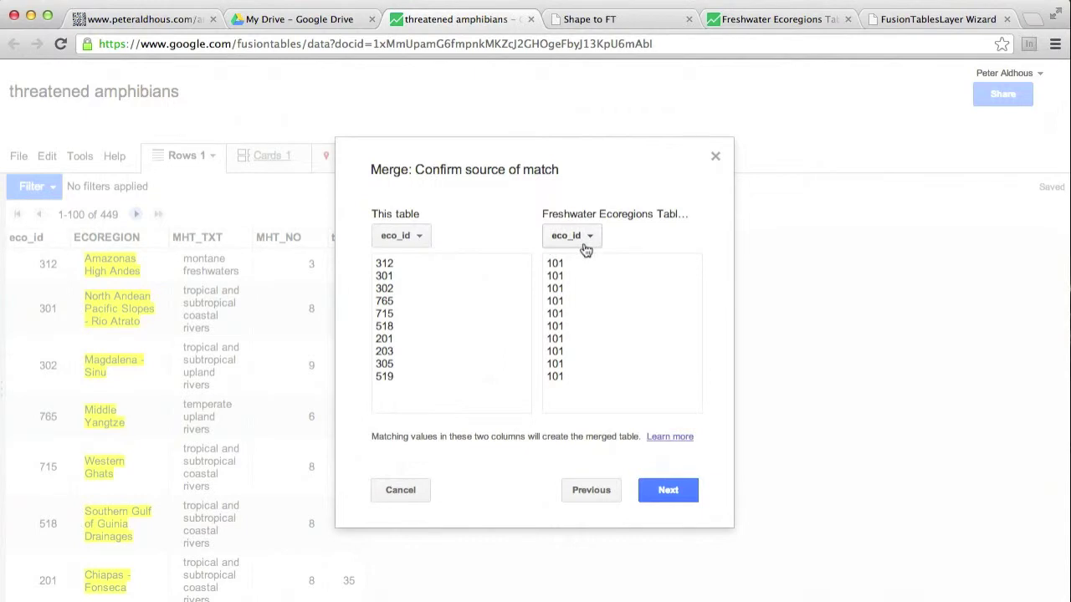
Step: Match the two tables on the eco_id column
click(421, 240)
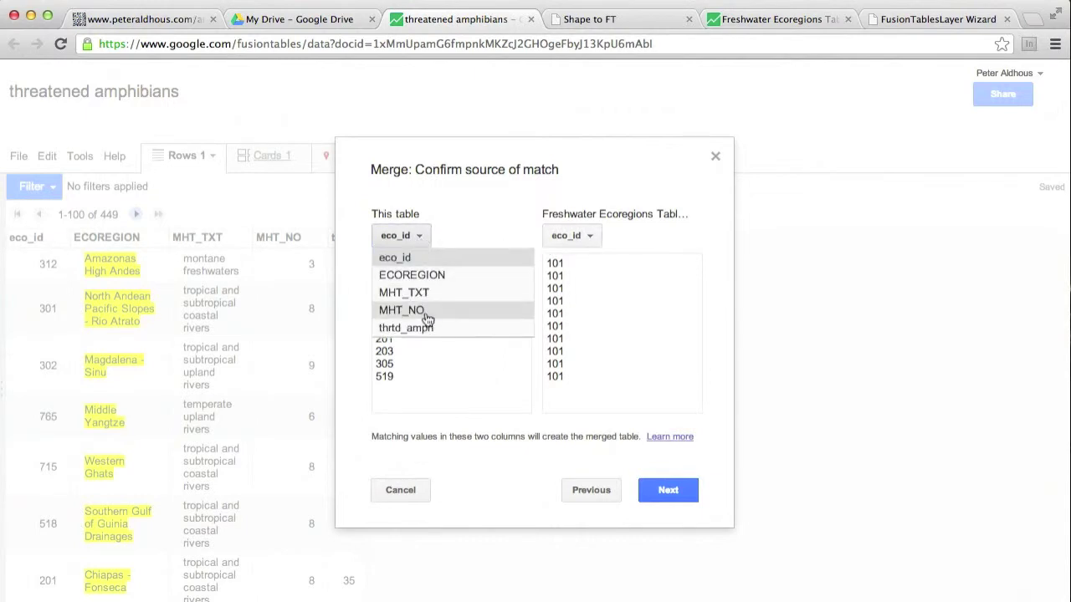
click(449, 239)
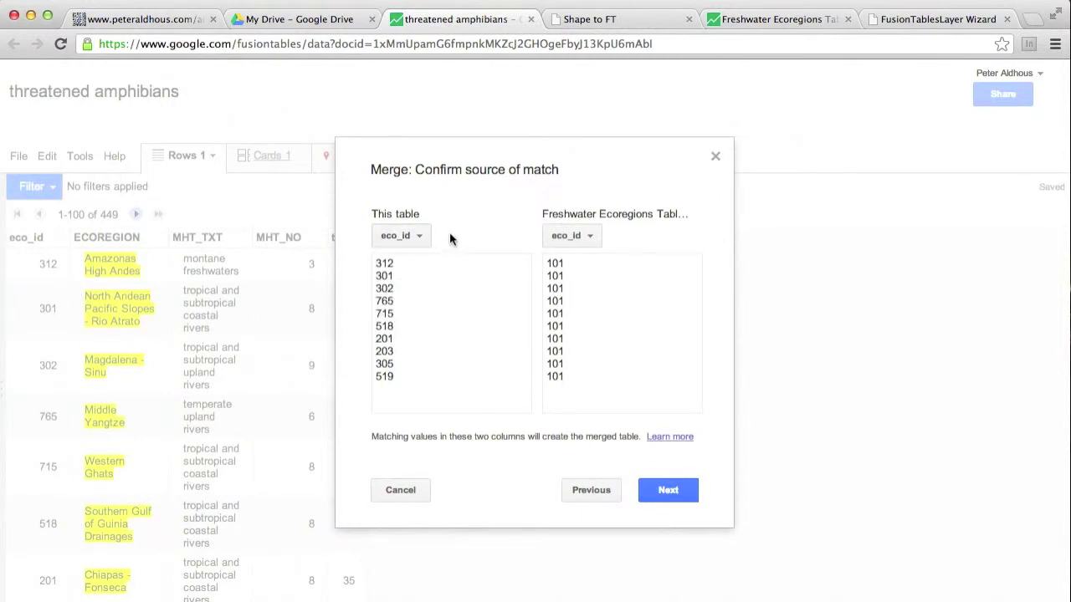
click(661, 491)
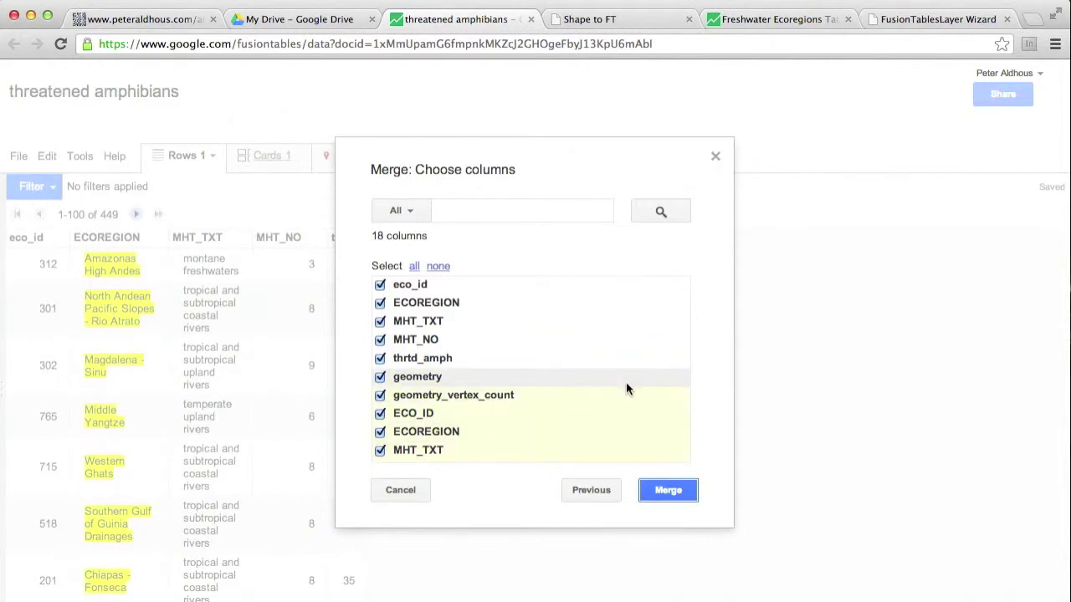
Step: Keep only eco_id, thrtd_amph, geometry, ECOREGION and MHT_TXT, and create the merged table
scroll(519, 361, down, 3)
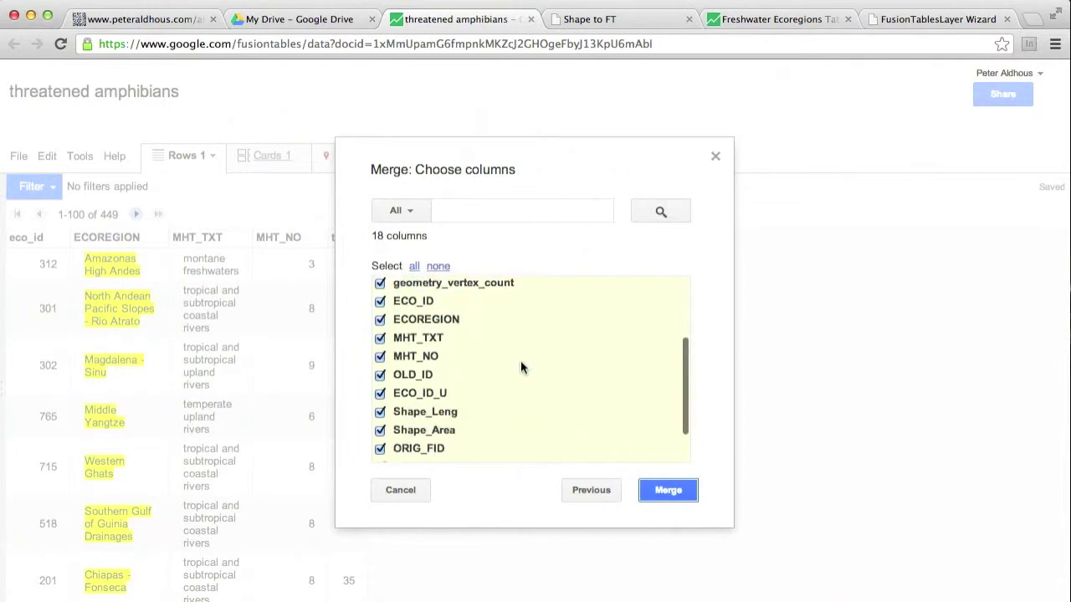
scroll(520, 367, up, 3)
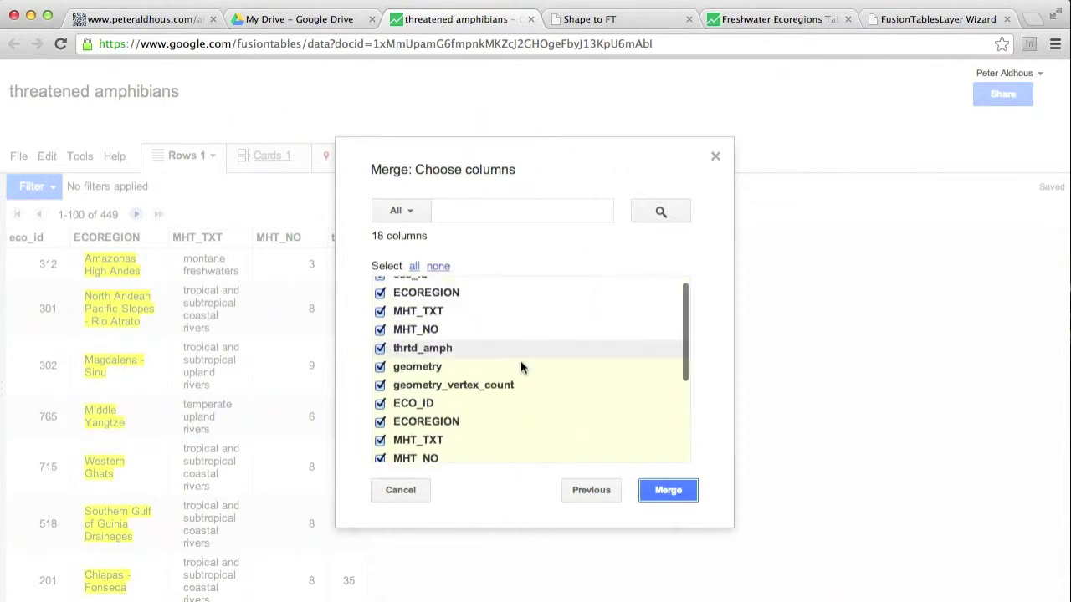
click(438, 266)
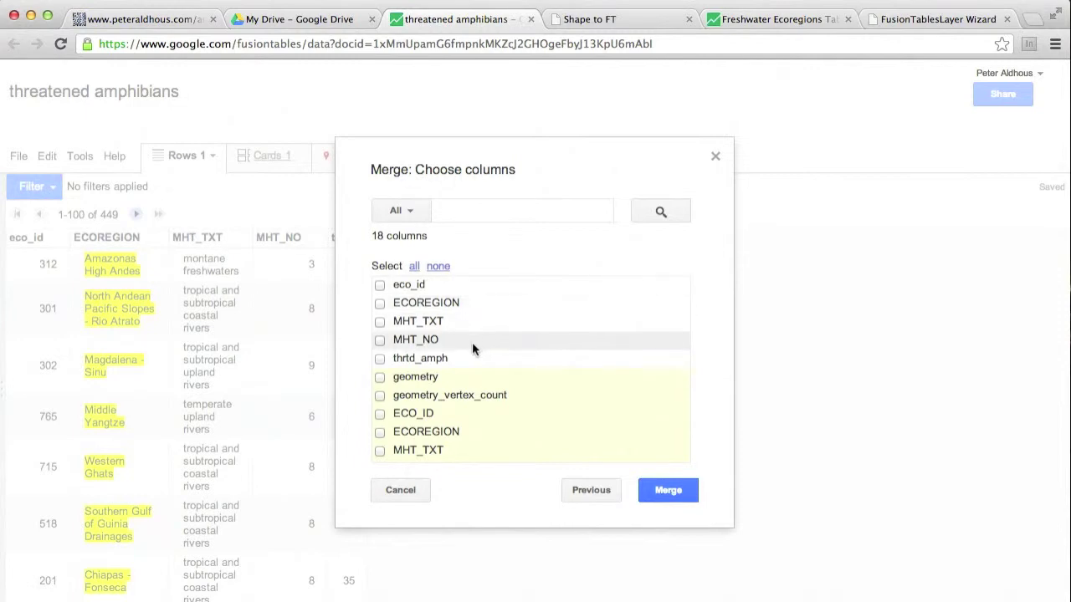
click(379, 286)
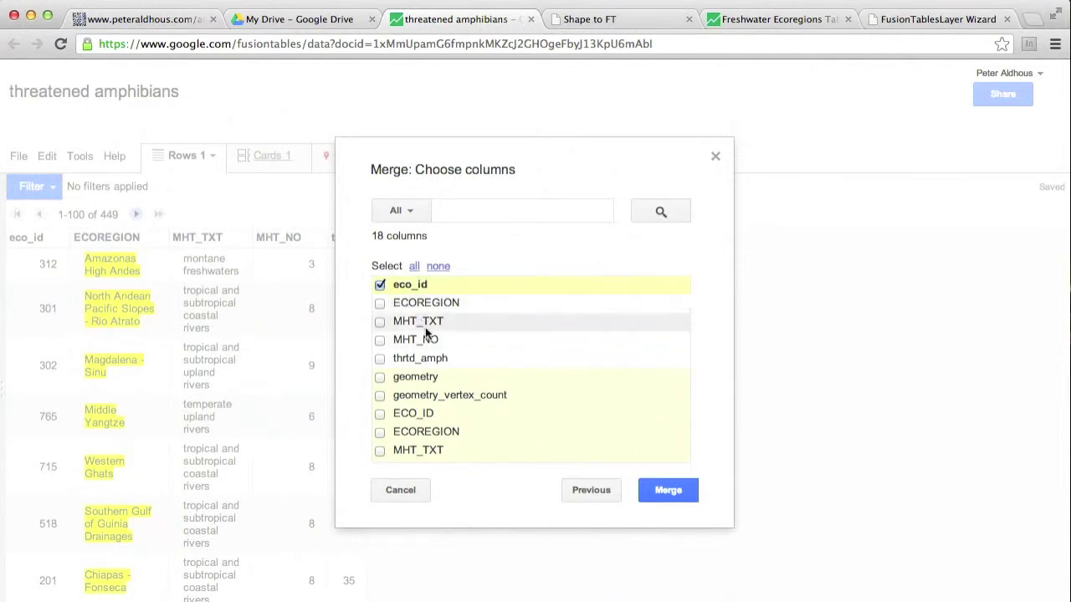
click(381, 359)
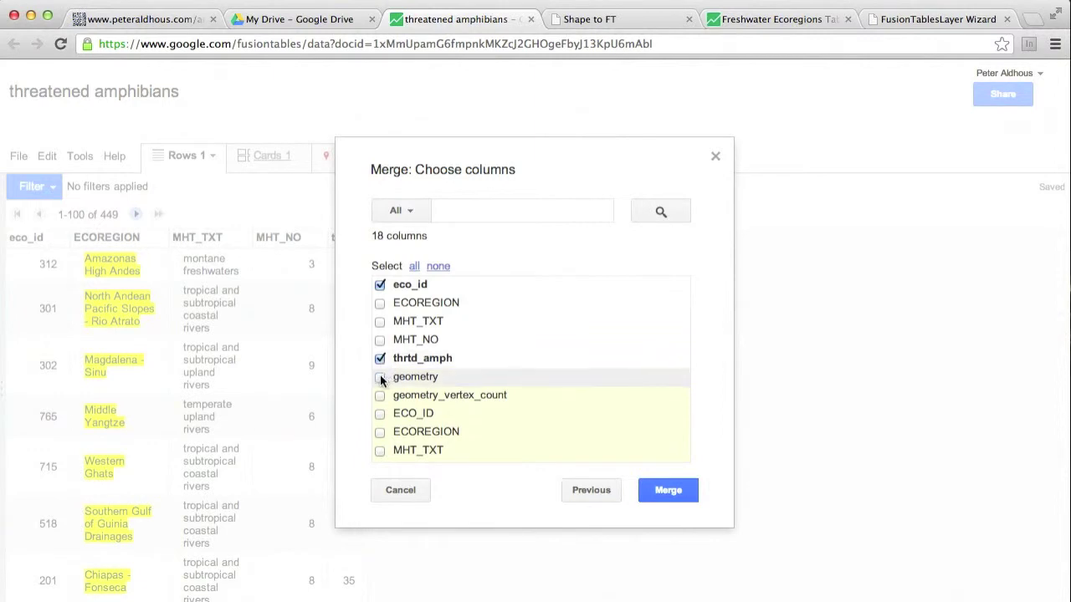
click(380, 378)
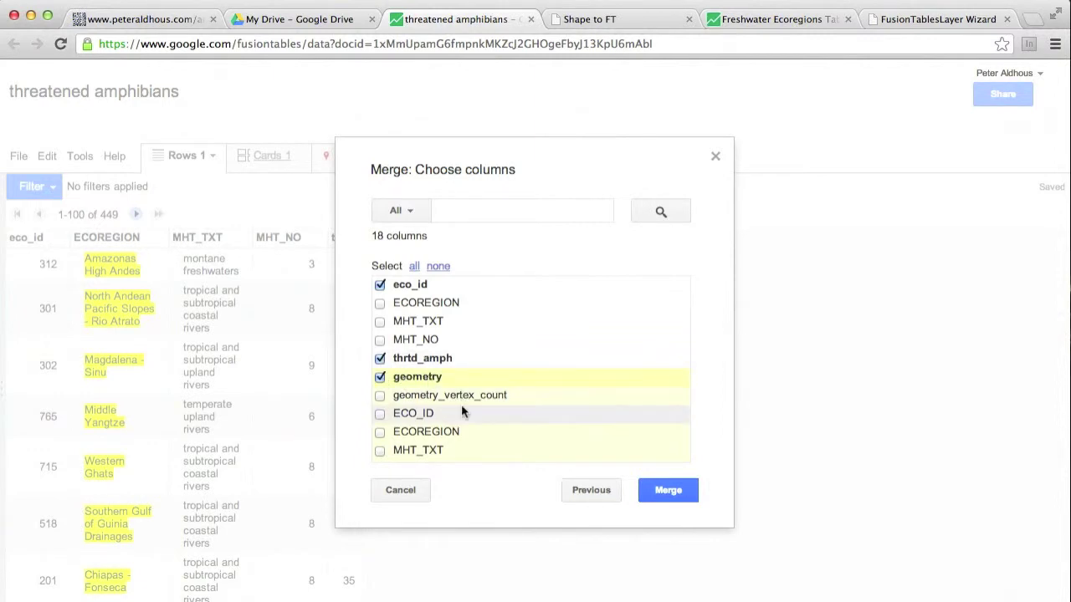
click(380, 433)
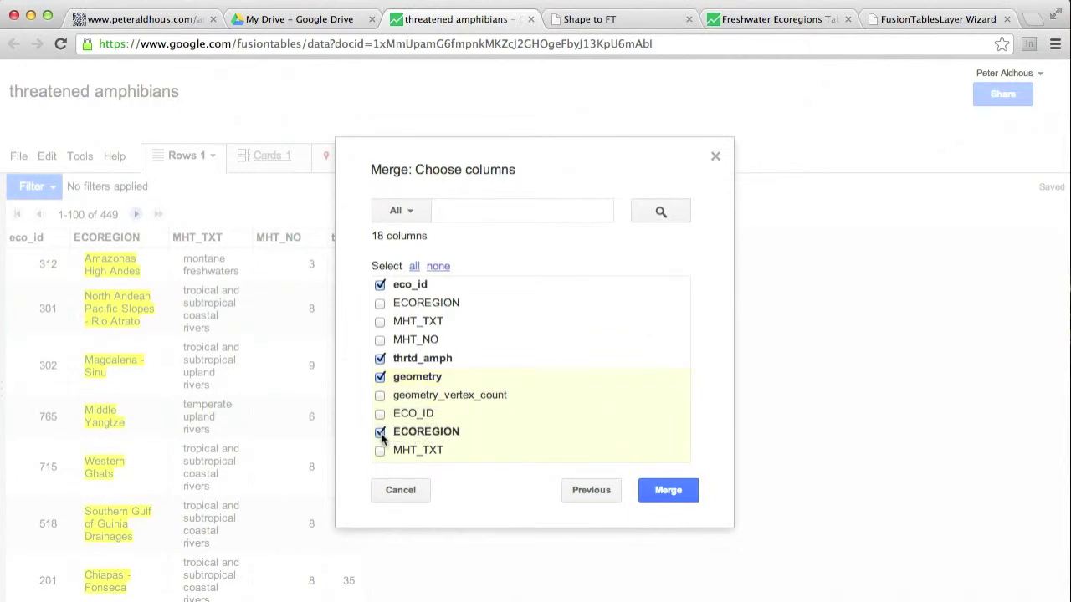
click(380, 450)
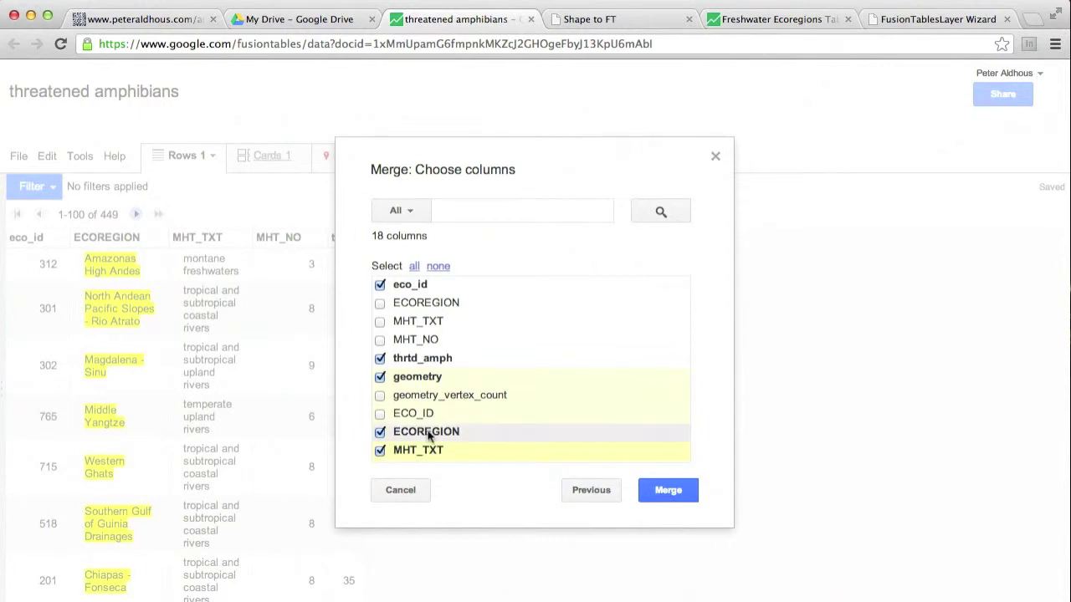
scroll(429, 433, down, 2)
scroll(430, 435, up, 2)
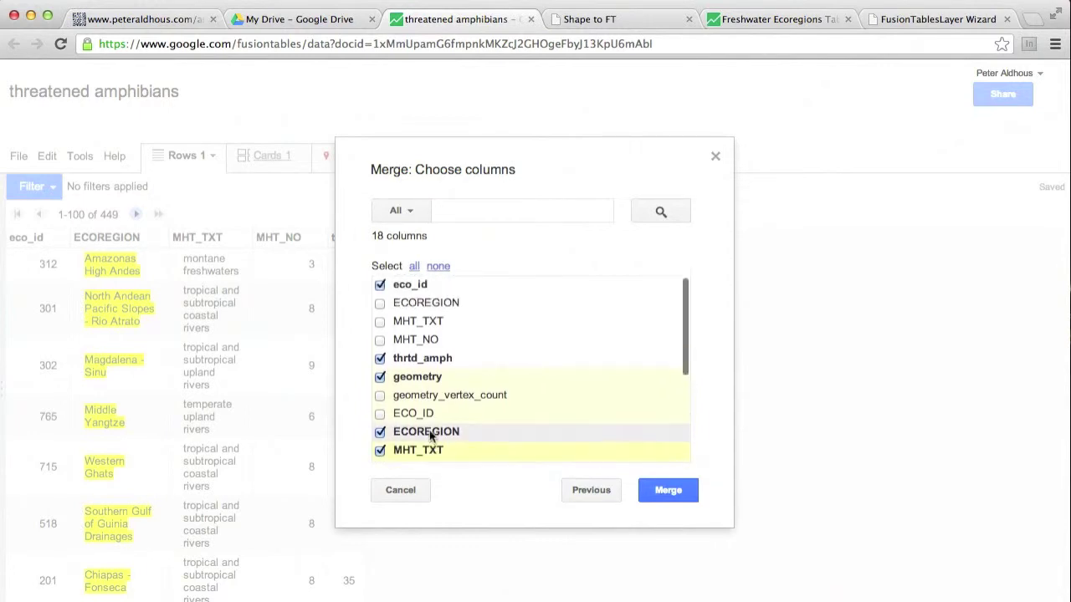
click(669, 491)
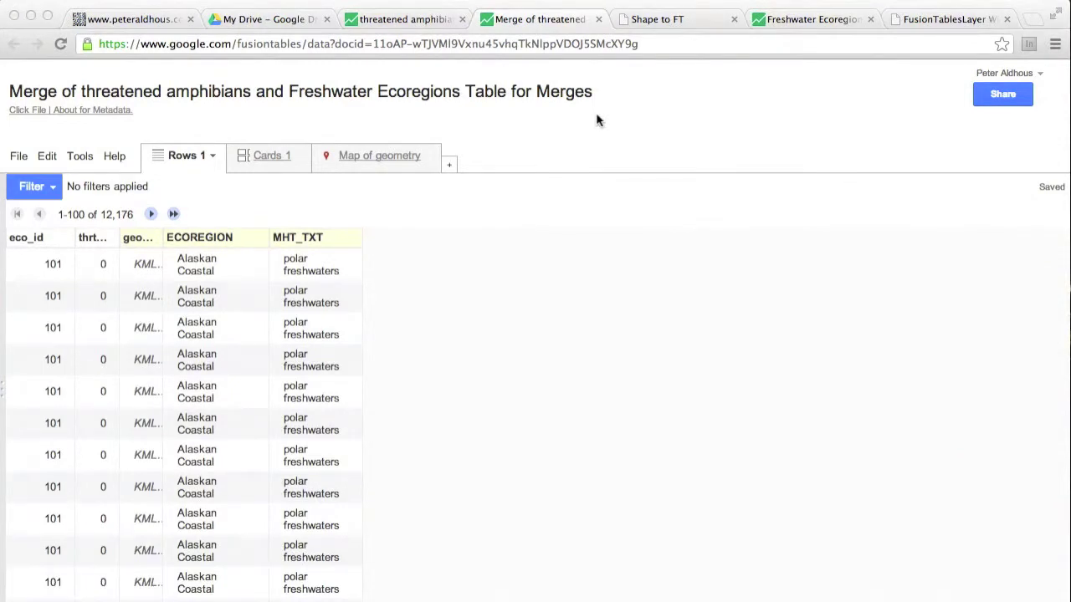
Step: Show the merged 12,176-row table as a map of its geometry column
click(393, 157)
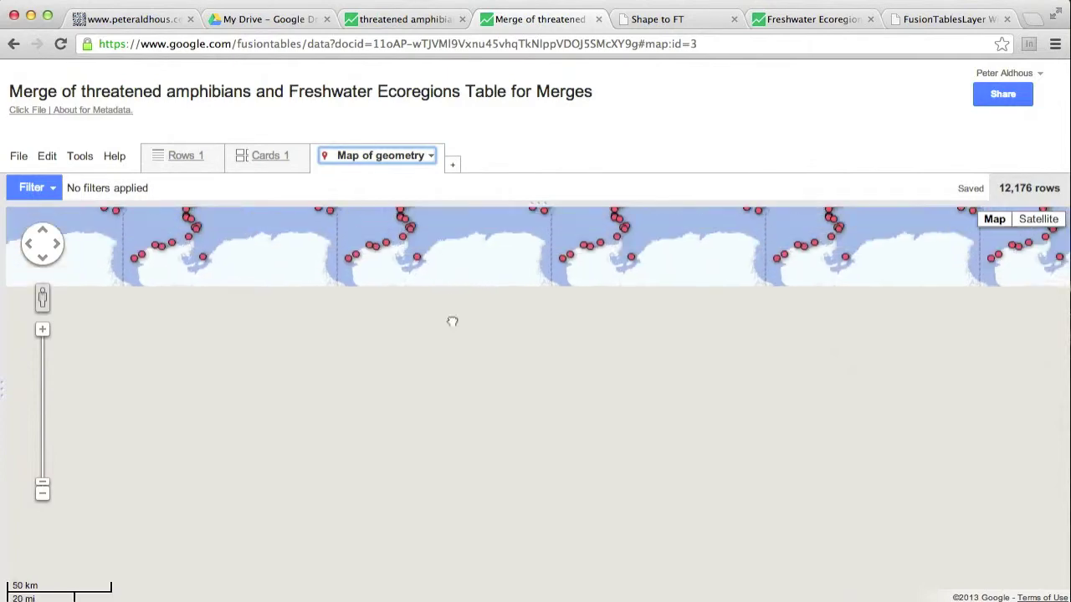
Step: Zoom the map in on Europe and Russia, then view and close the Ob ecoregion's details
drag(468, 394, 468, 501)
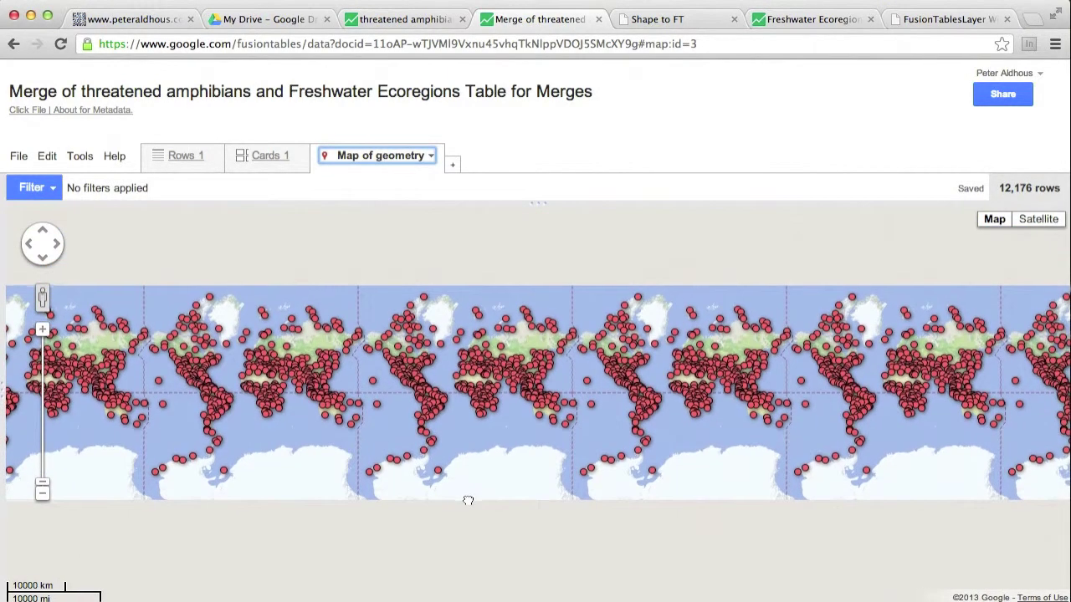
click(42, 330)
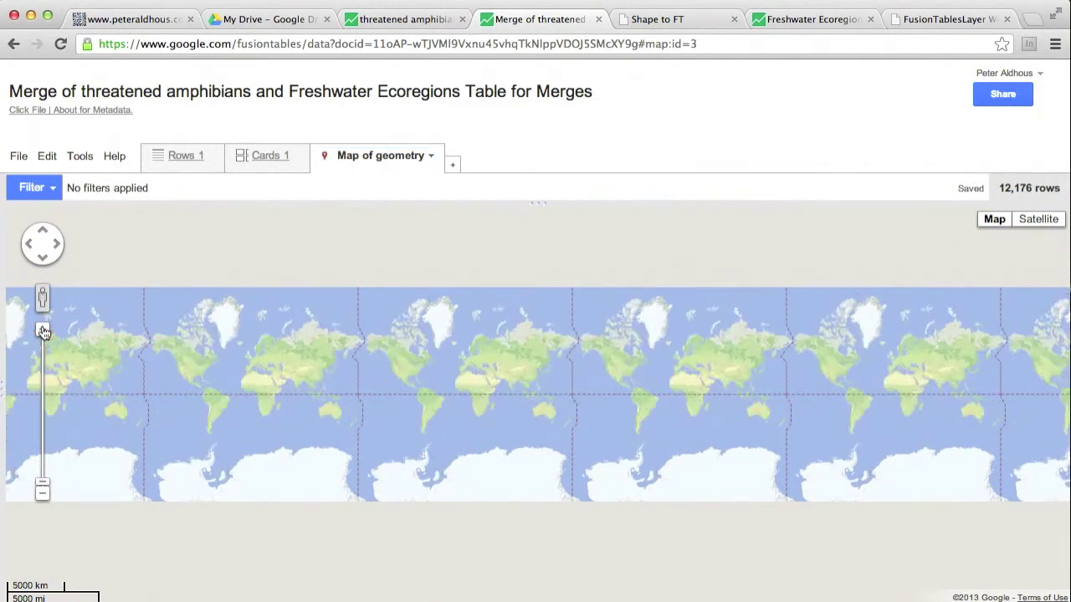
click(42, 331)
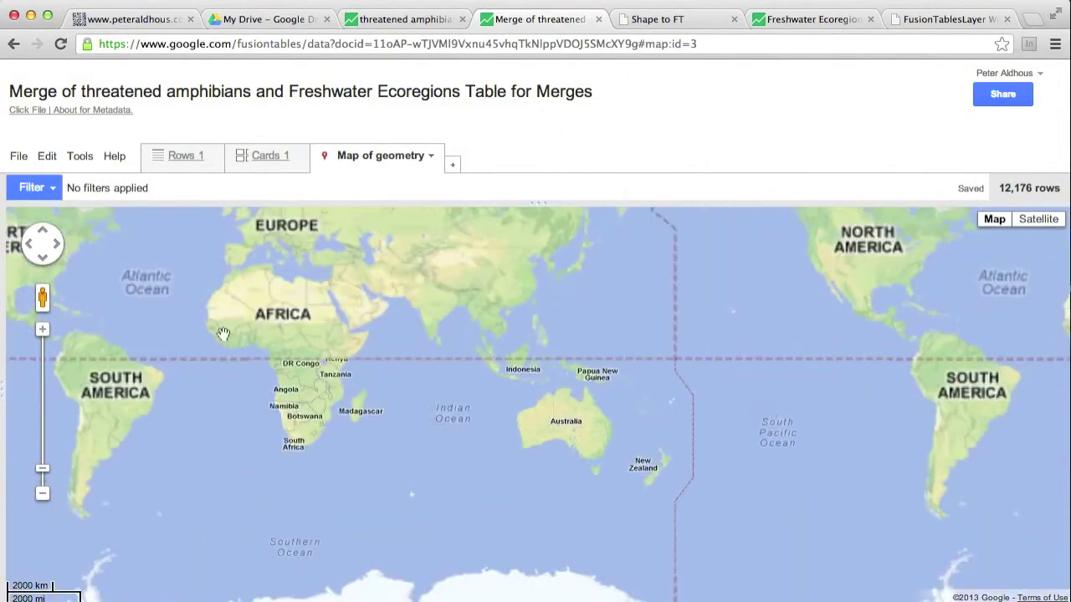
drag(223, 335, 403, 477)
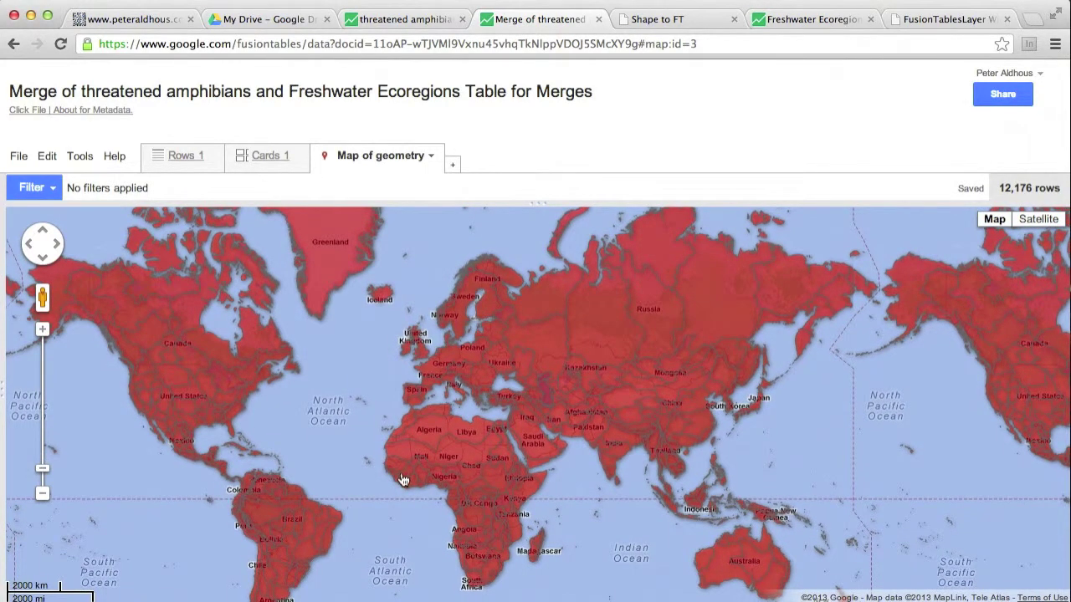
click(597, 339)
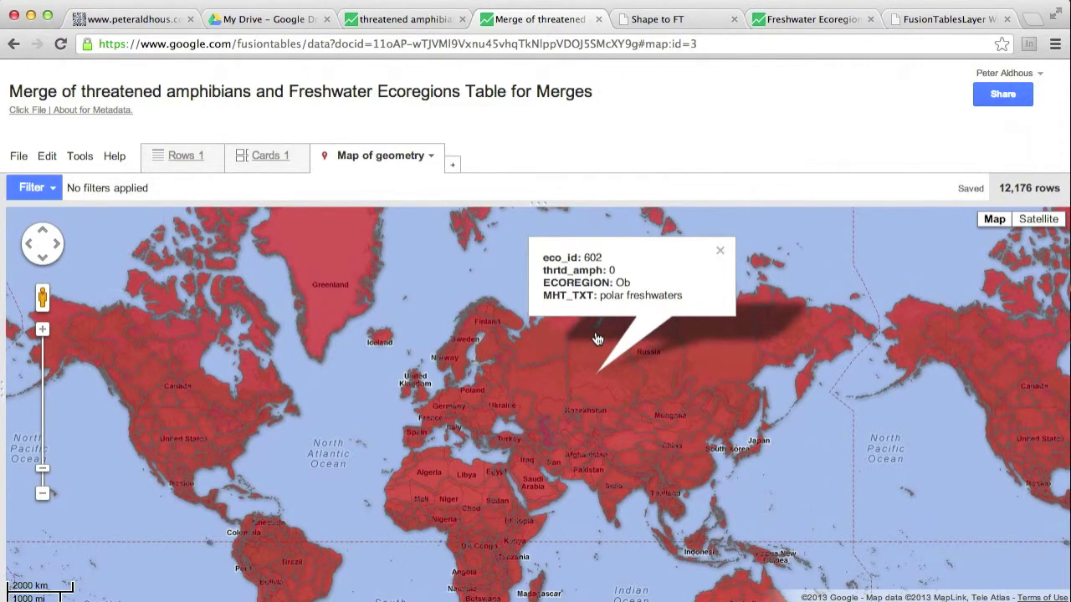
click(719, 250)
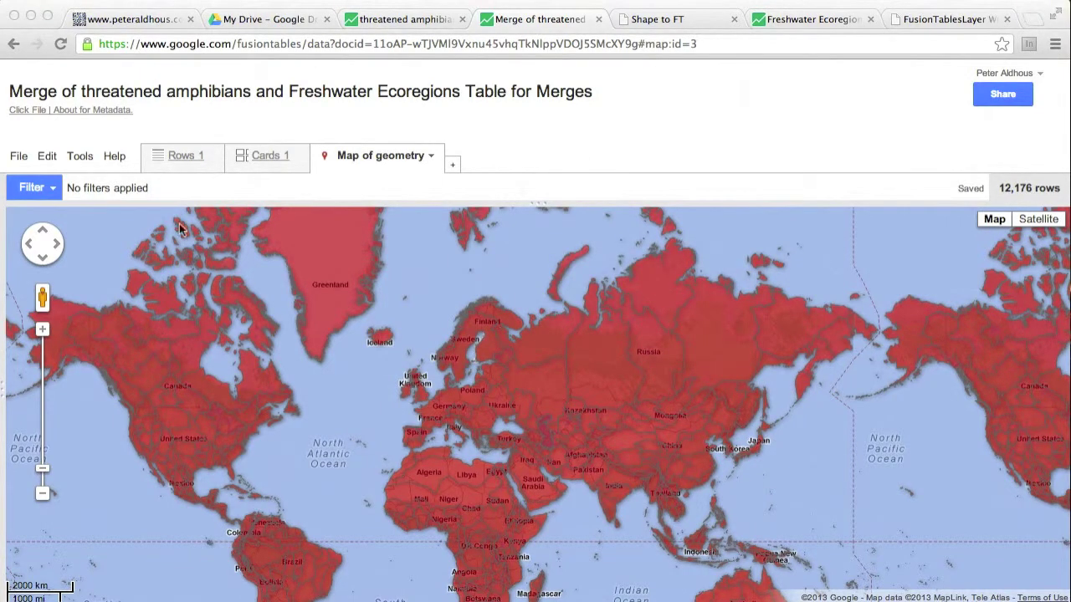
click(80, 157)
Step: Untick eco_id in the automatic info window layout
click(106, 206)
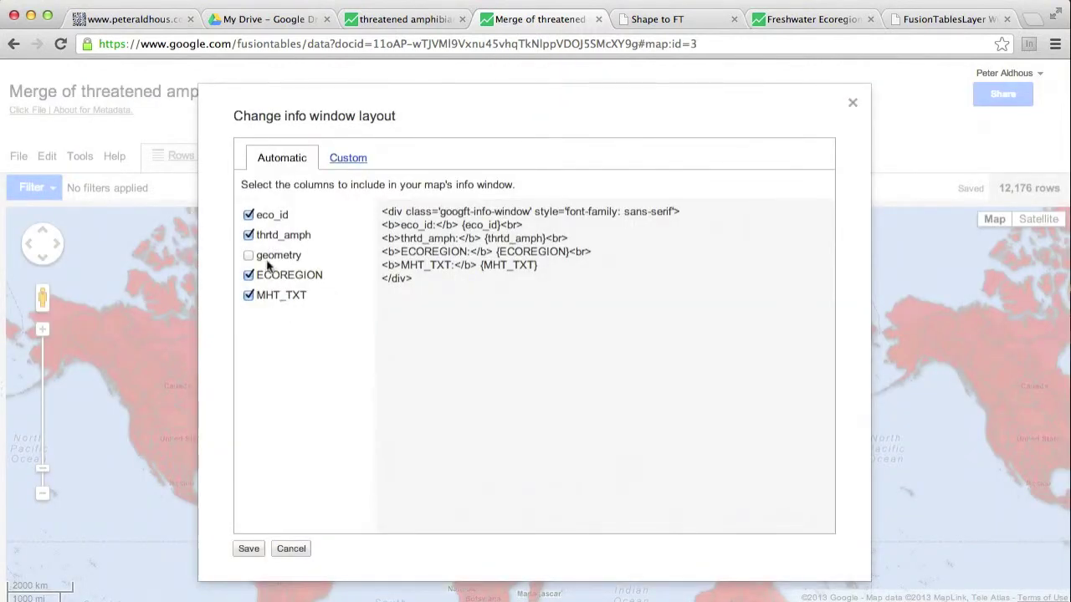
click(248, 215)
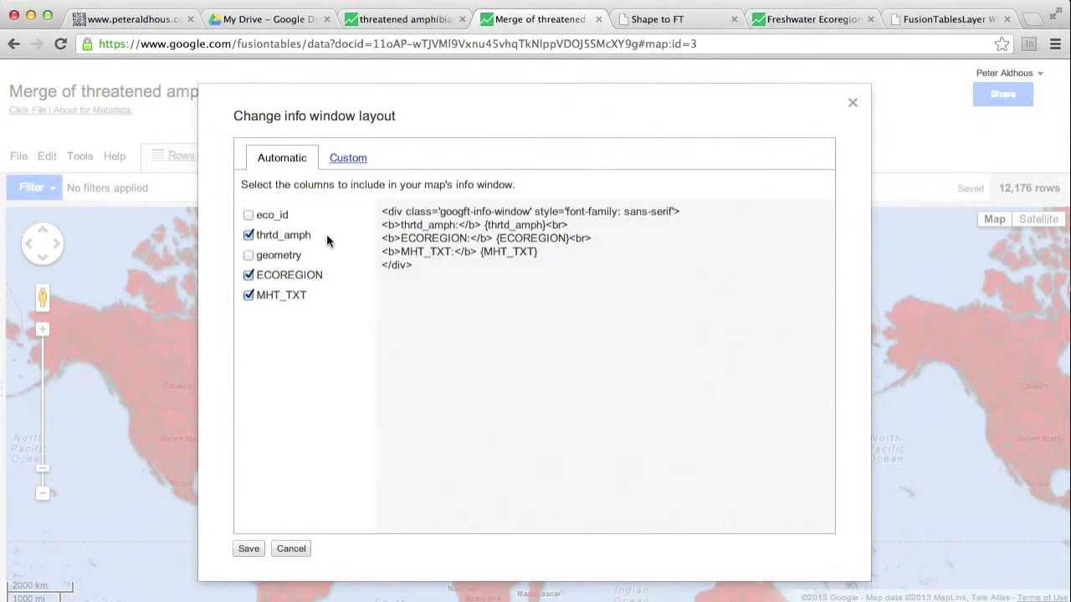
Step: In the custom HTML template, move the thrtd_amph line to the end, before the closing div
click(350, 159)
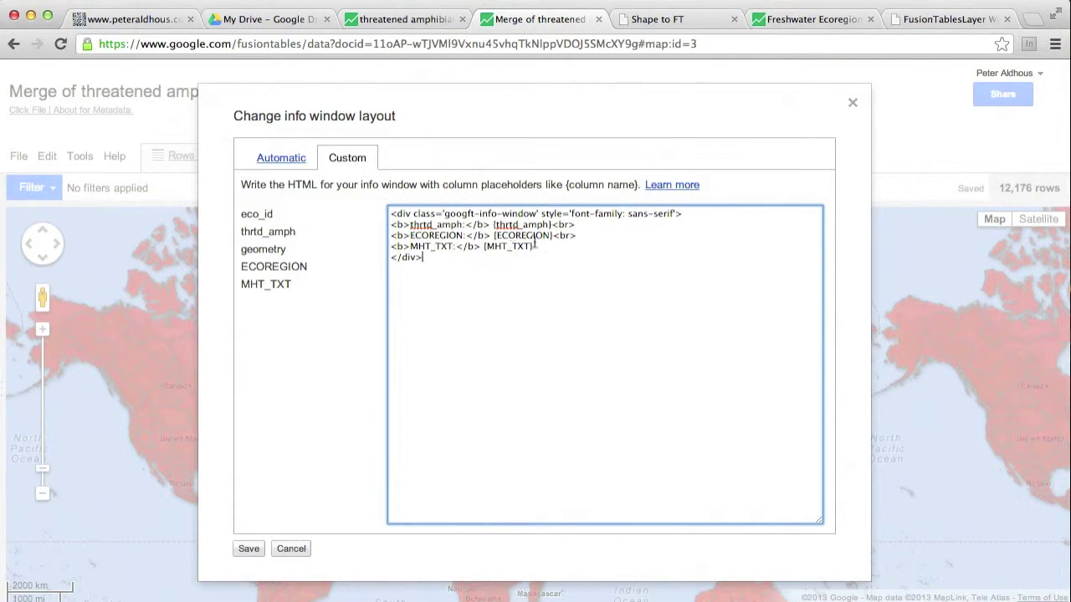
drag(576, 224, 388, 227)
key(super+c)
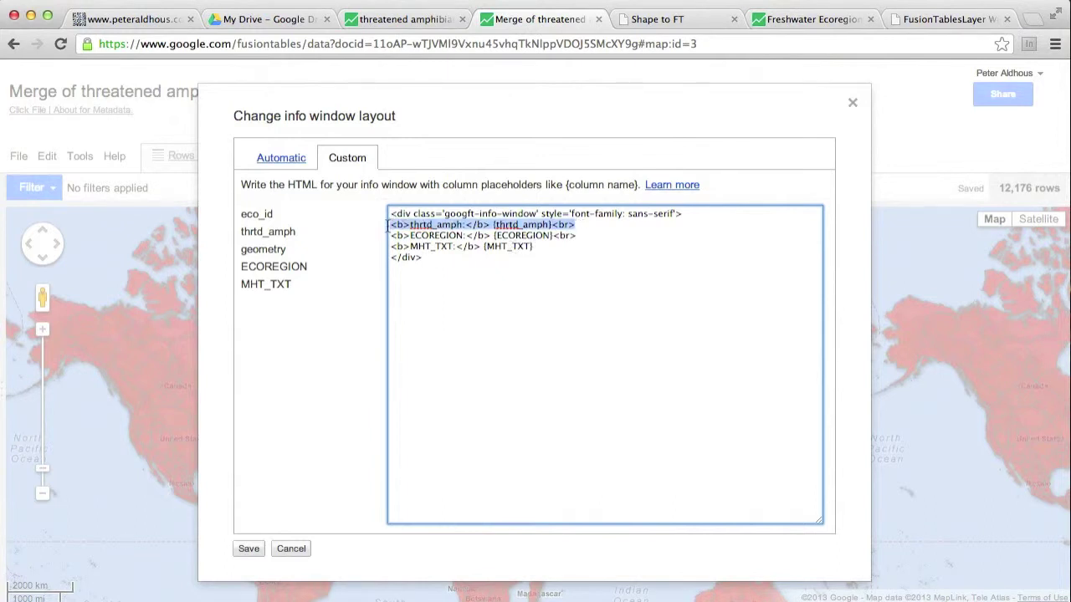
click(161, 2)
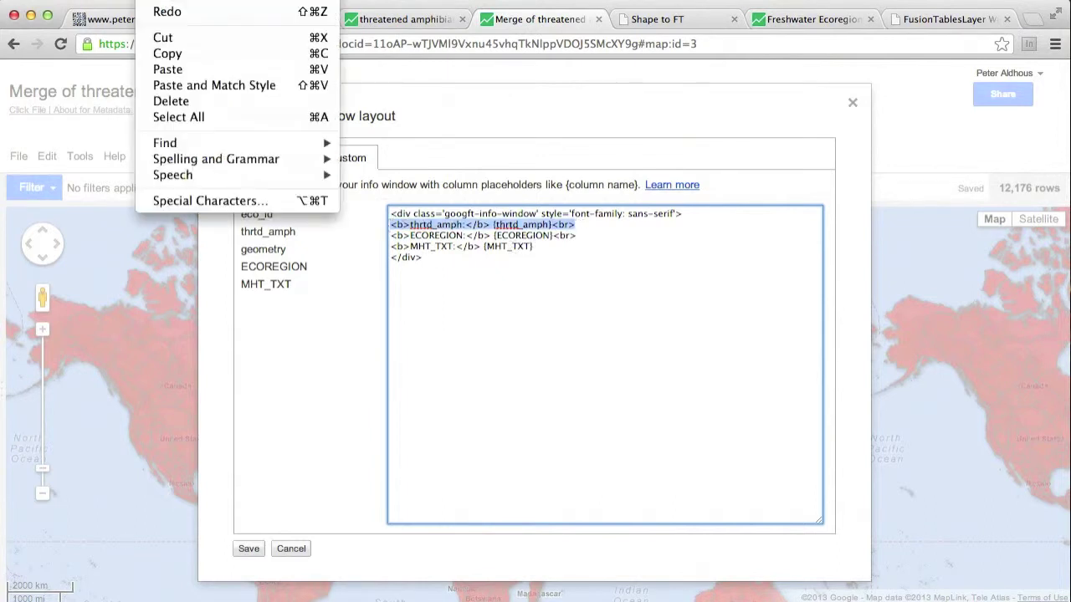
click(167, 38)
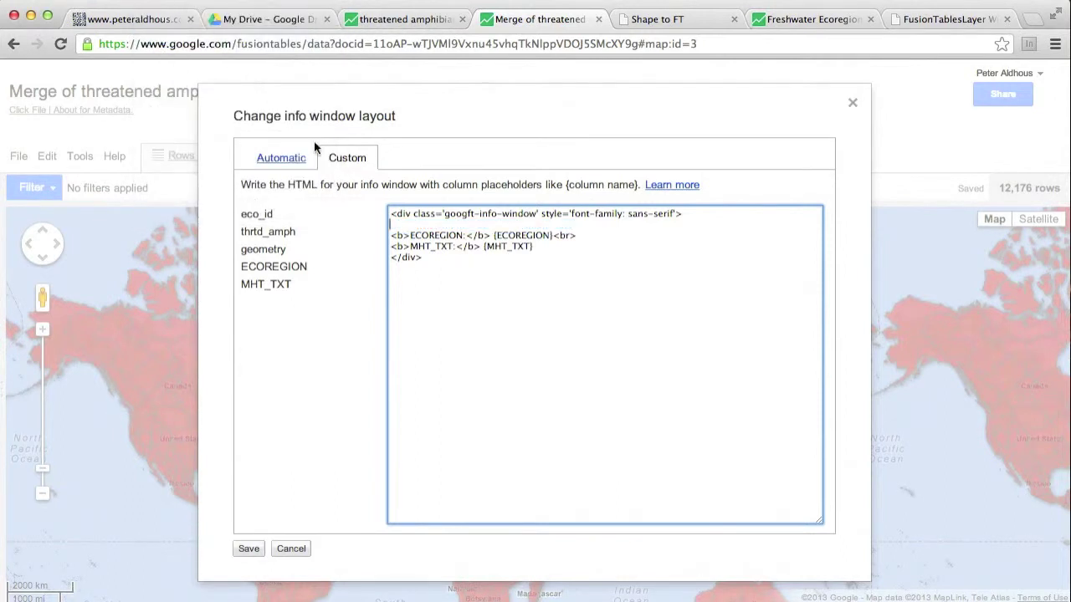
click(549, 247)
key(Return)
key(super+v)
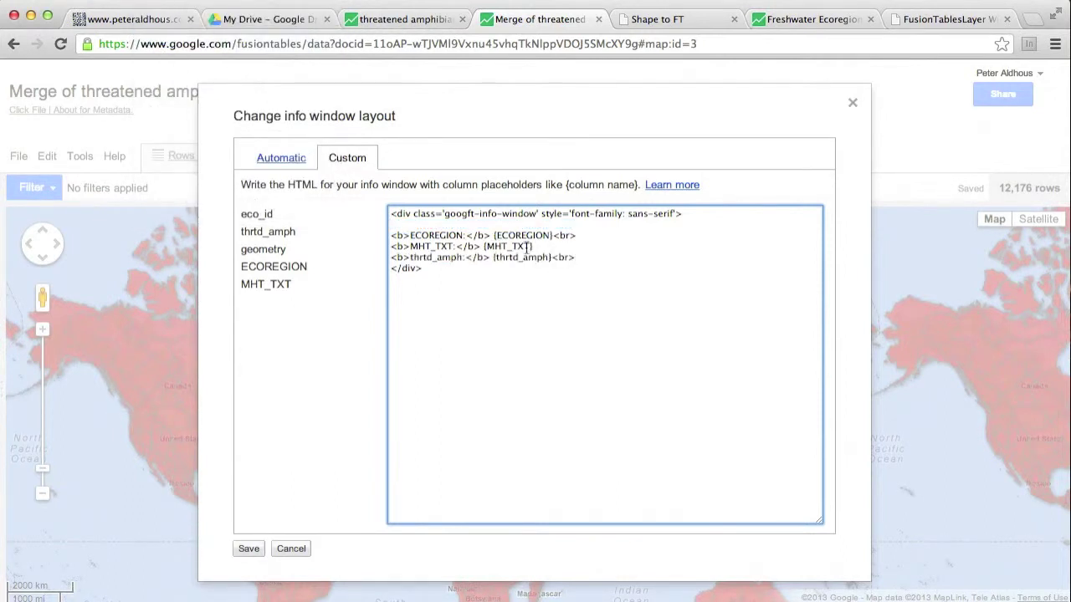
click(389, 236)
key(BackSpace)
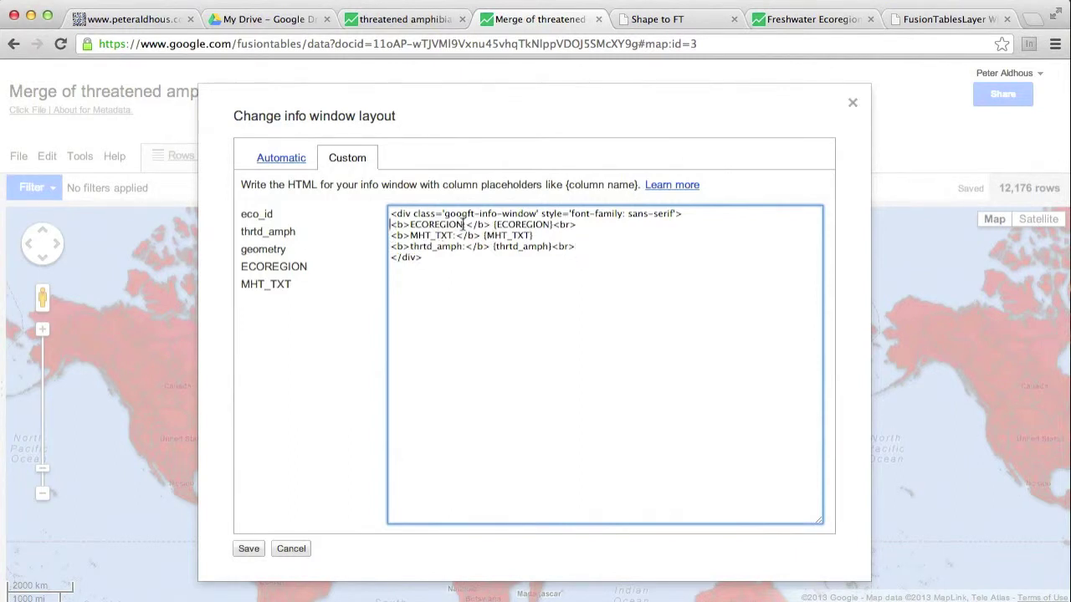
Step: Relabel ECOREGION as 'Ecoregion' and MHT_TXT as 'Type:', adding <br> line breaks after each
click(464, 224)
key(BackSpace)
key(BackSpace)
key(BackSpace)
key(BackSpace)
key(BackSpace)
key(BackSpace)
key(BackSpace)
key(BackSpace)
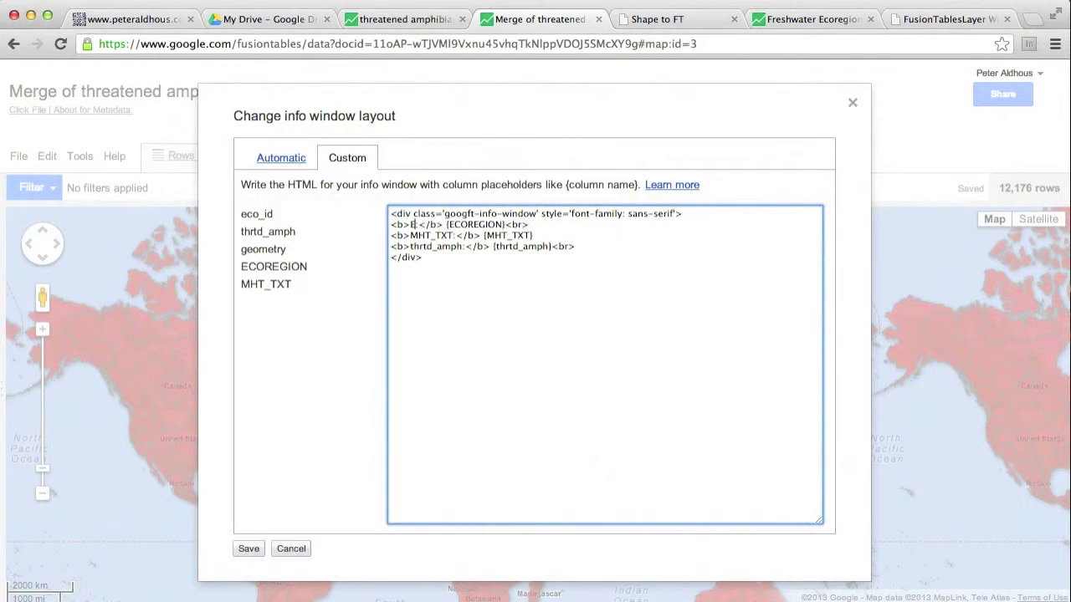
text(coregion)
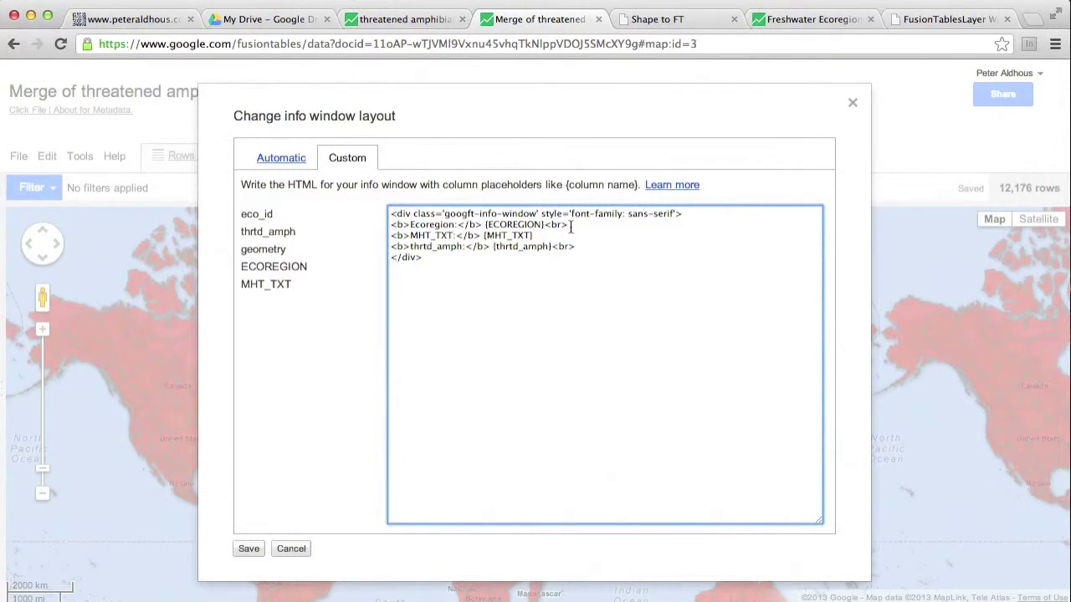
click(571, 226)
text(<br>)
drag(454, 236, 411, 236)
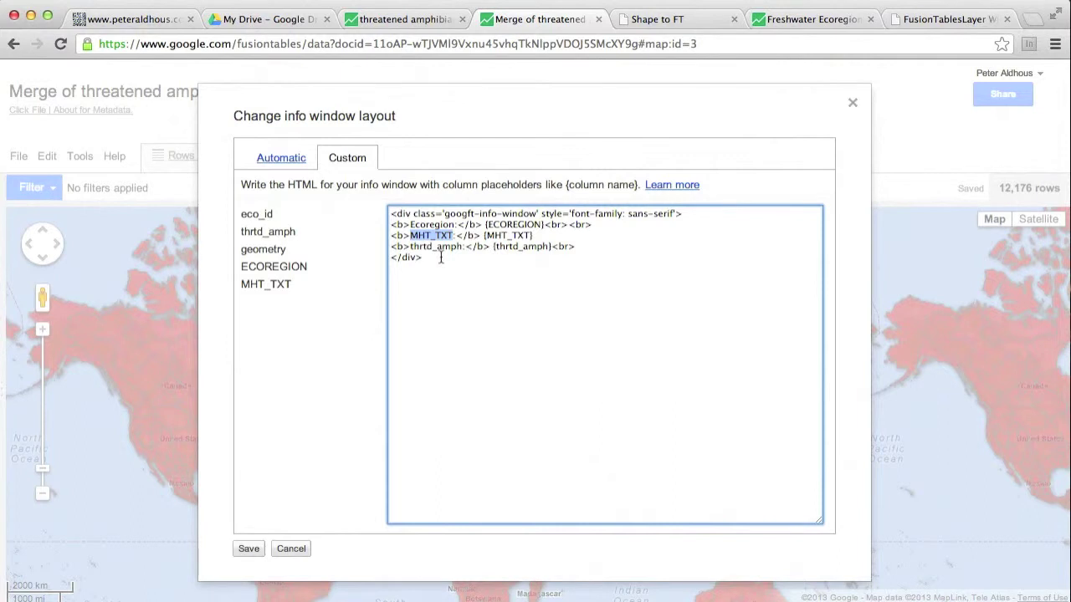
text(Type)
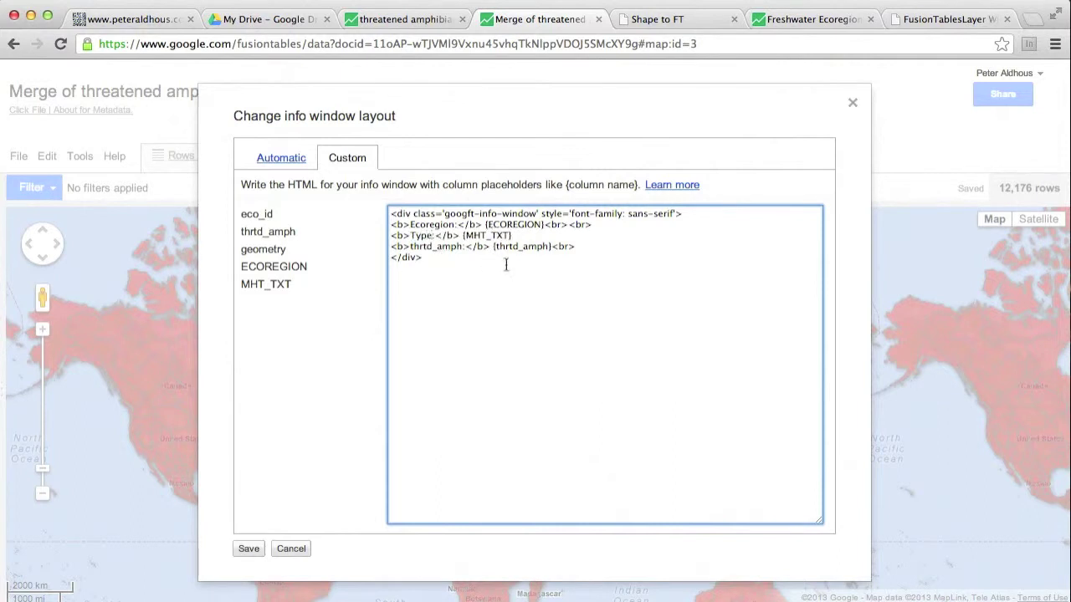
text(:)
click(523, 236)
text(<br> <br>)
Step: Rename the thrtd_amph label to 'Globally threatened amphibian species:'
drag(463, 249, 412, 243)
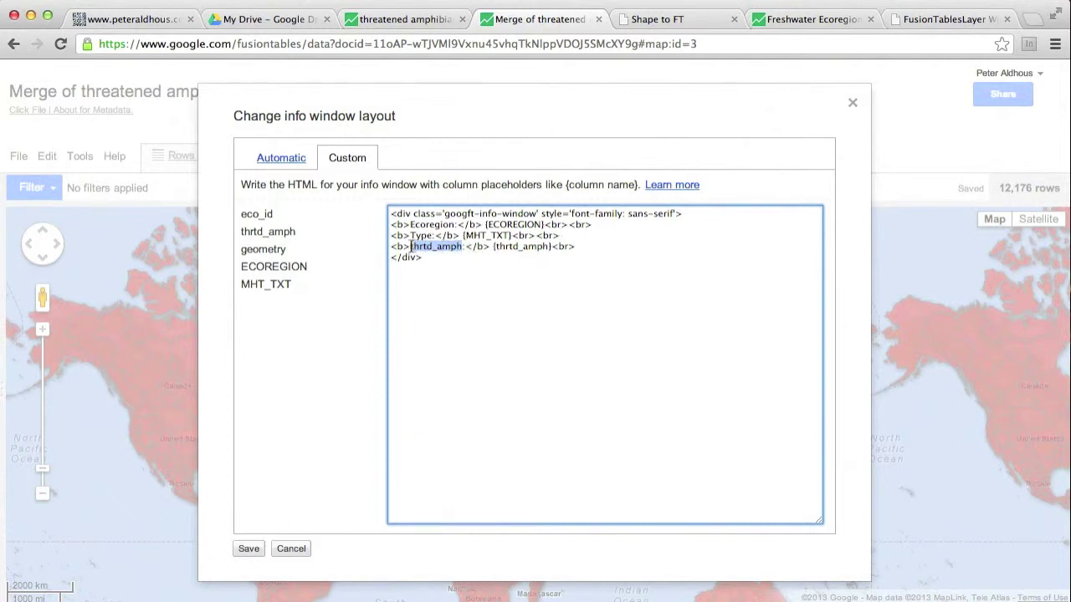
text(Number of)
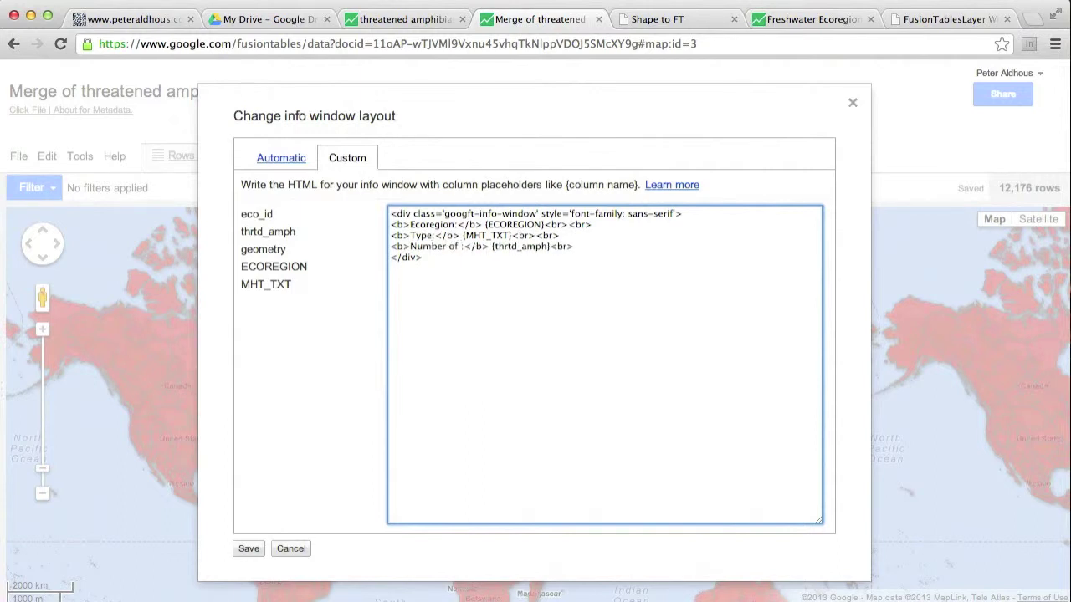
key(BackSpace)
key(BackSpace)
key(BackSpace)
key(BackSpace)
key(BackSpace)
key(BackSpace)
key(BackSpace)
key(BackSpace)
key(BackSpace)
key(BackSpace)
key(BackSpace)
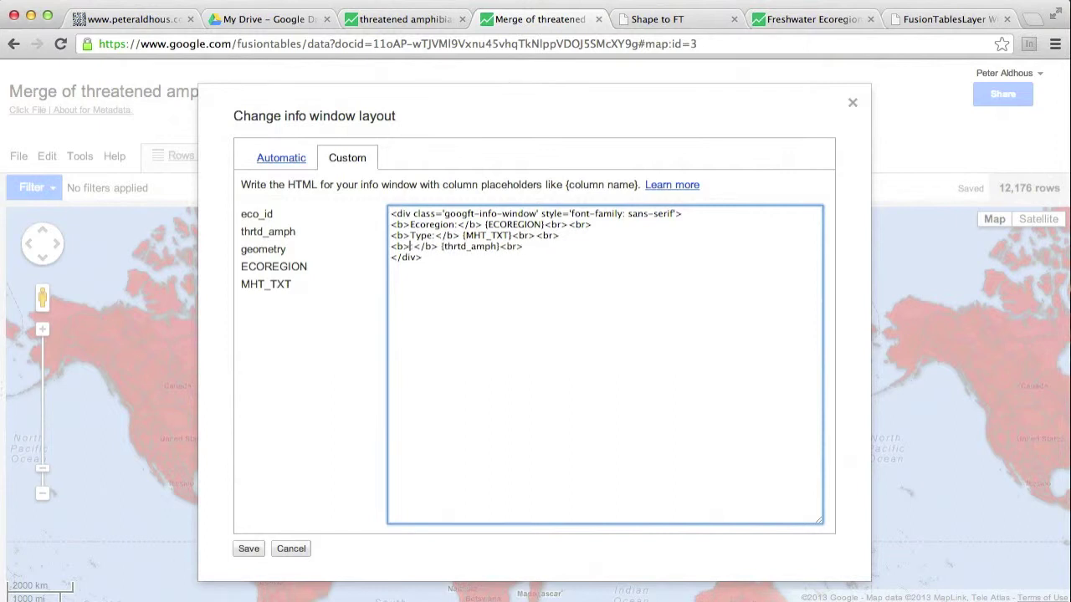
text(Globally)
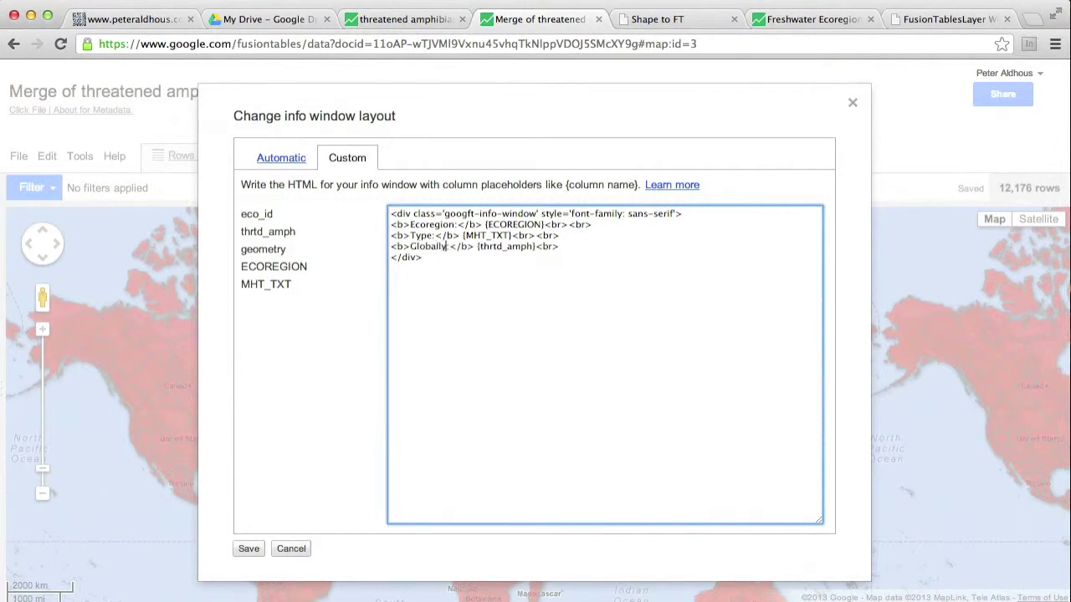
text( threatened)
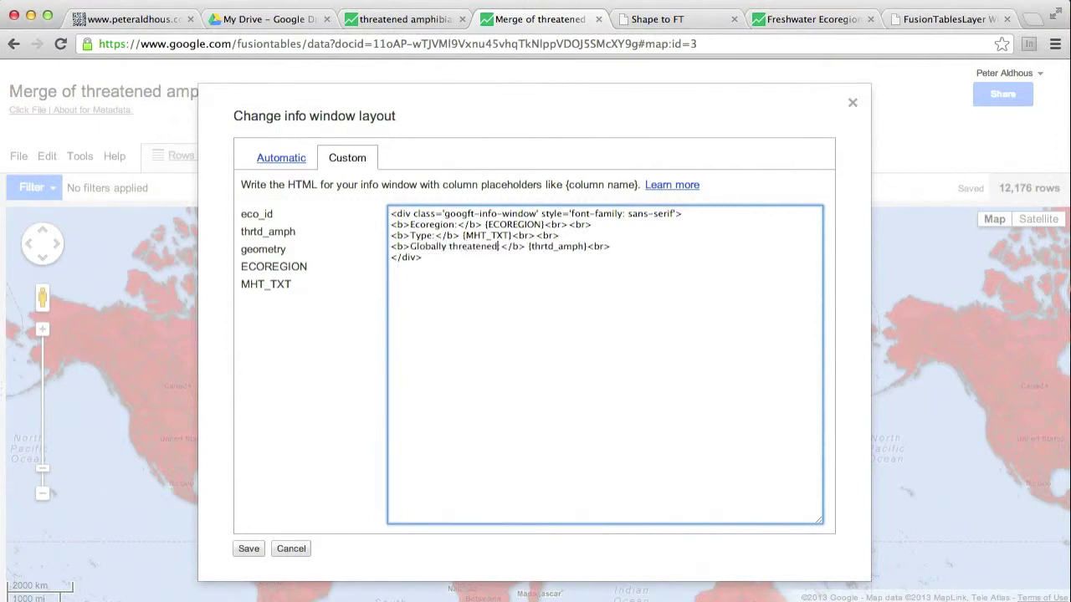
text( amphibian)
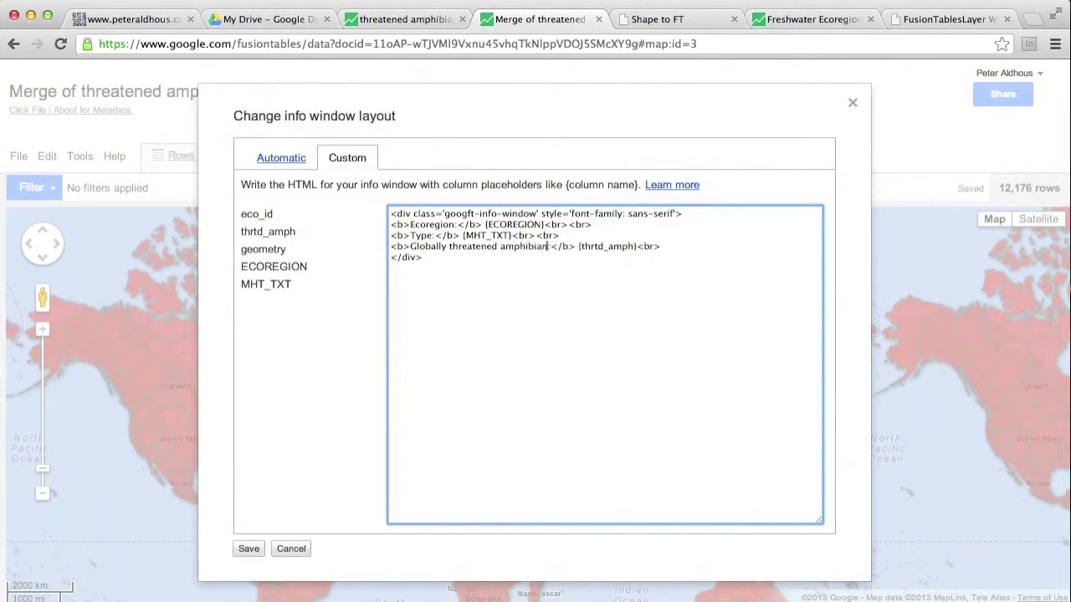
text( species:)
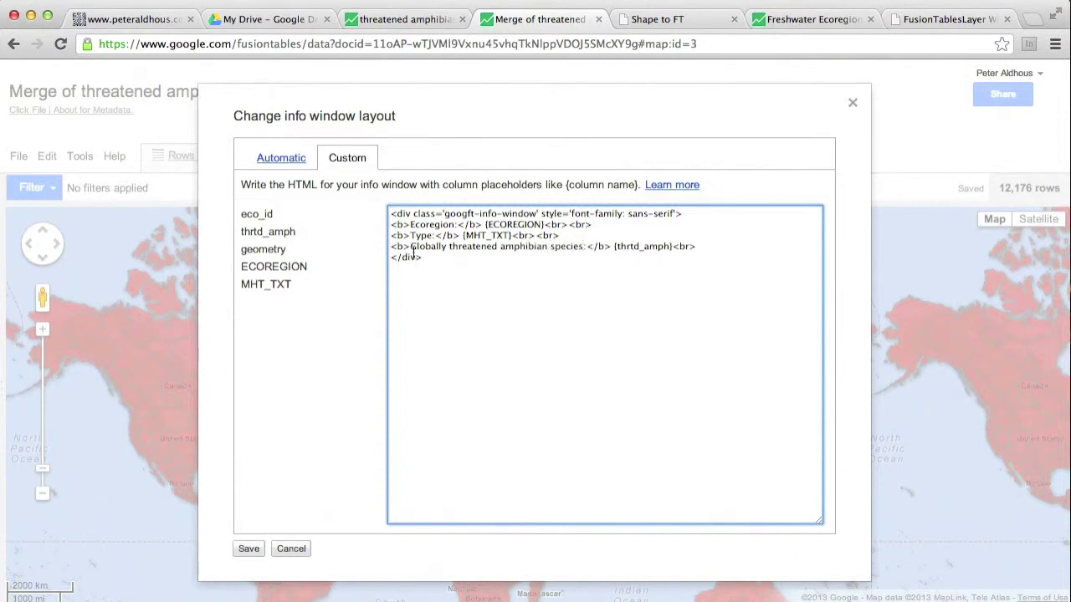
key(BackSpace)
Step: Save the custom info window layout and preview it on the Ob ecoregion popup
text(:)
click(250, 549)
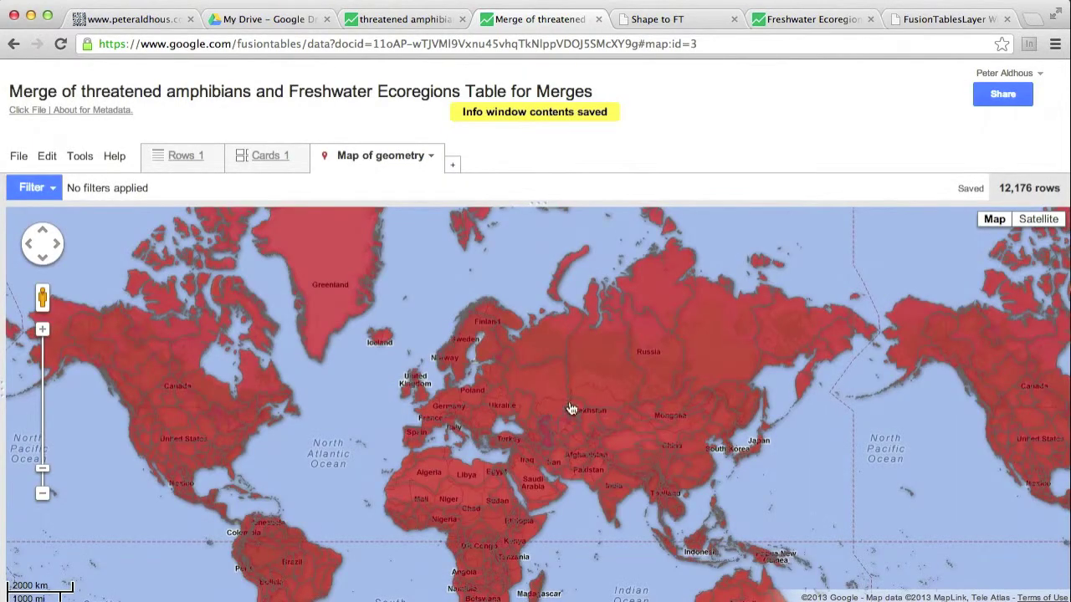
click(606, 381)
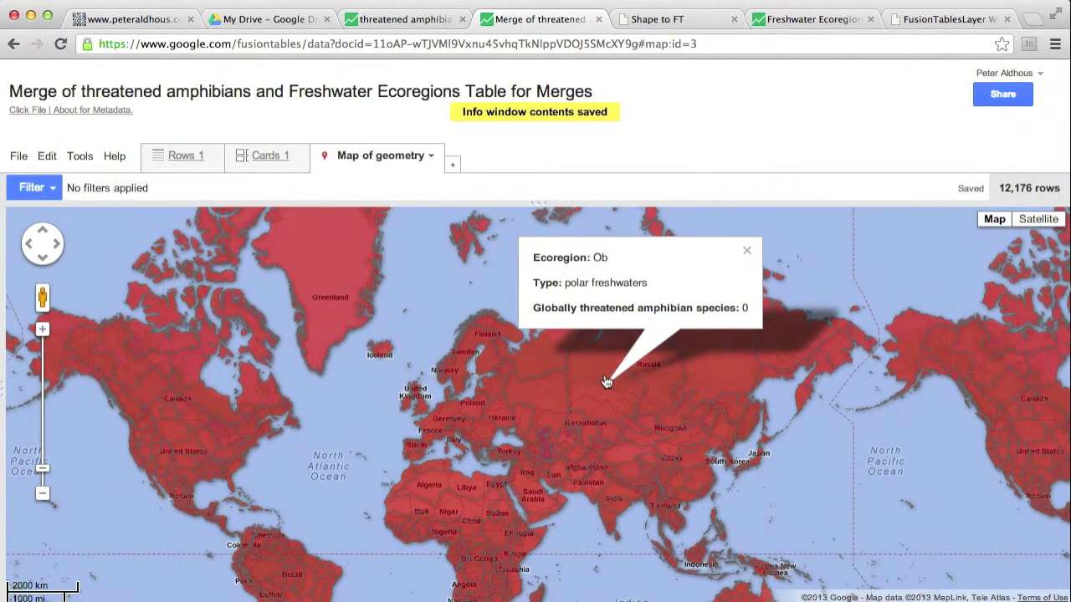
click(747, 251)
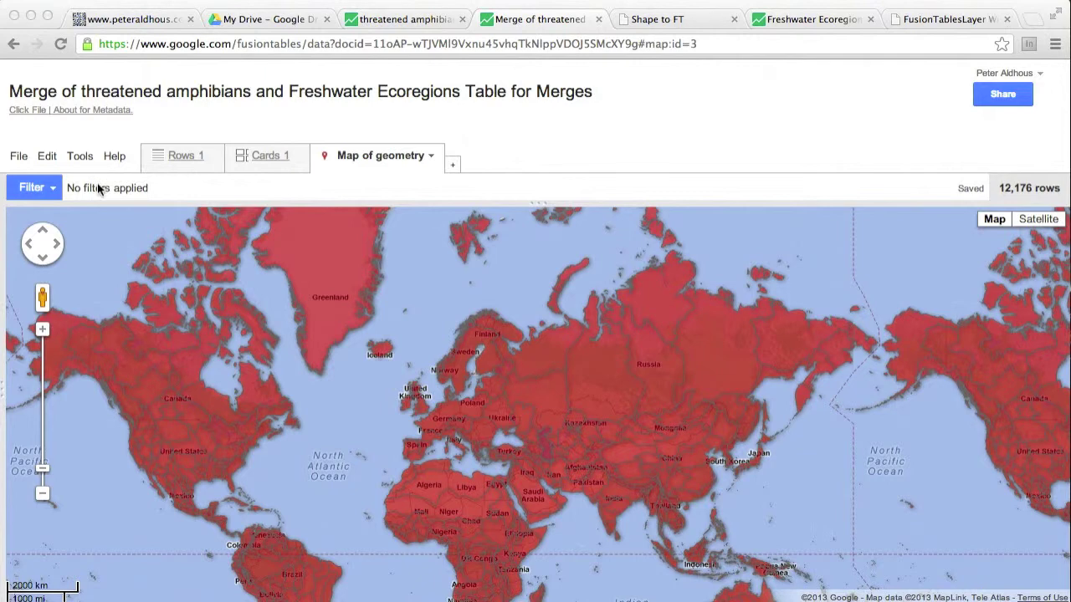
click(80, 164)
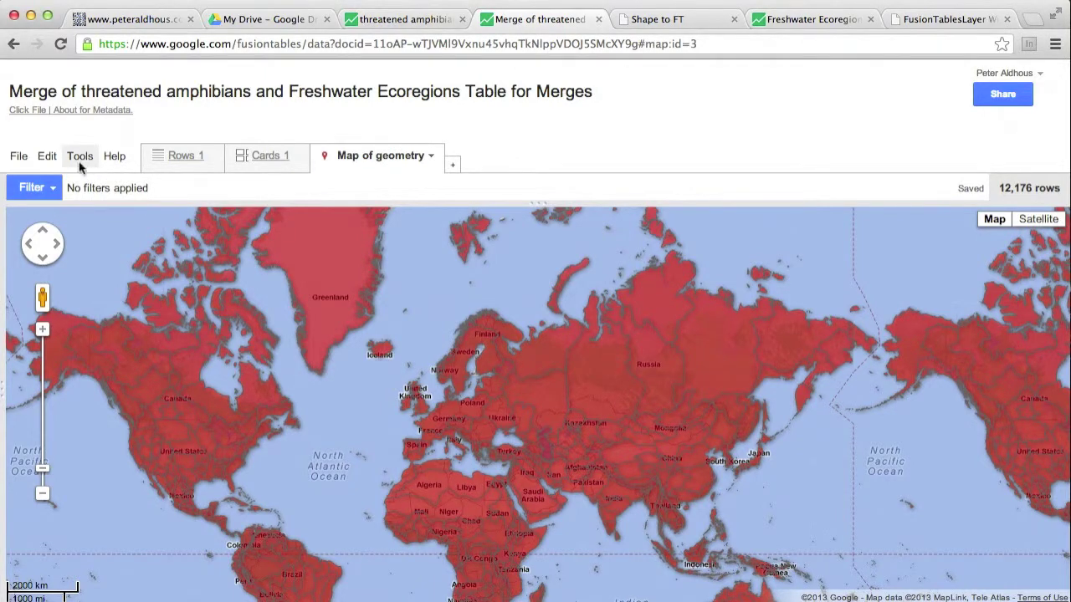
click(78, 157)
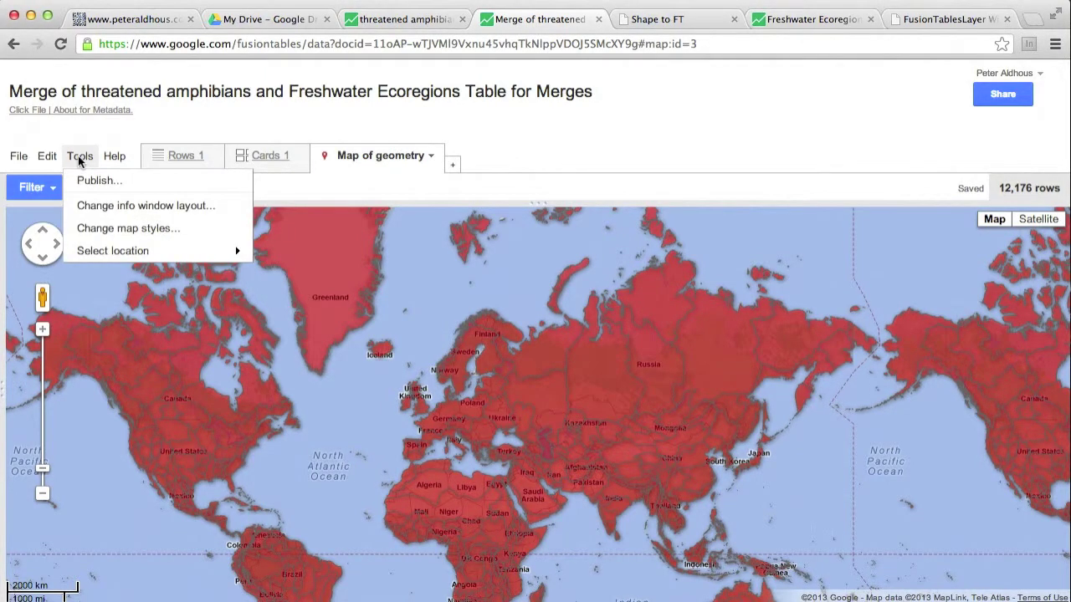
Step: Open the map style settings for polygon fill colour using buckets
click(107, 228)
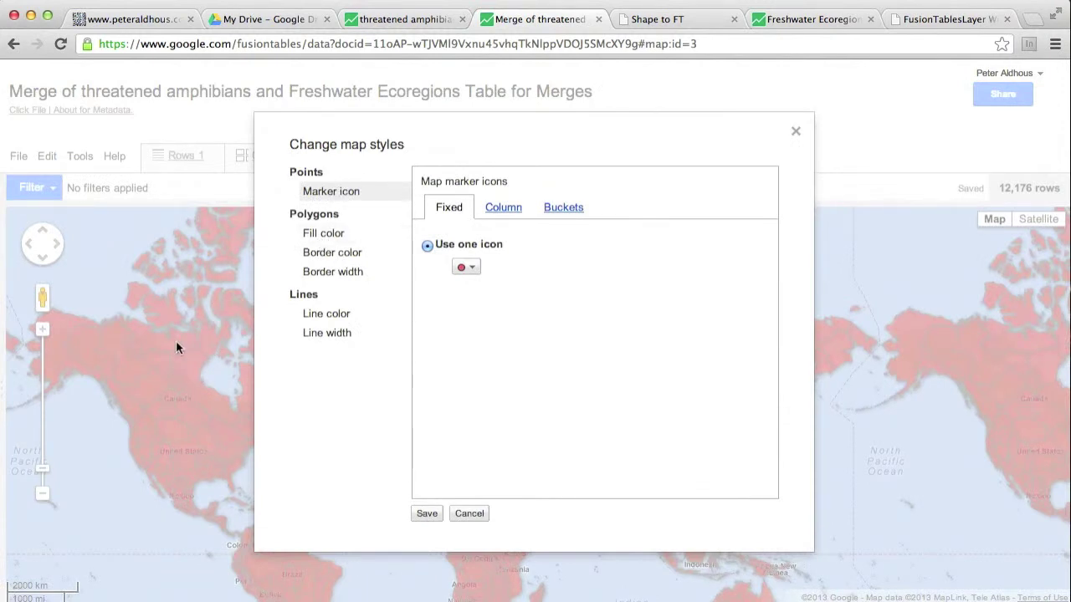
click(339, 239)
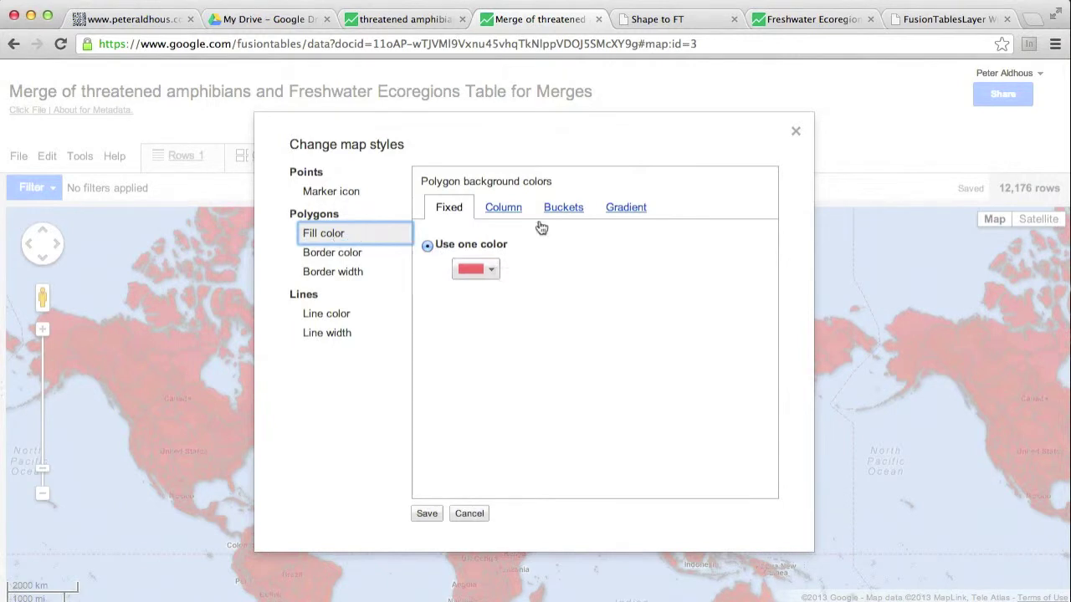
click(569, 209)
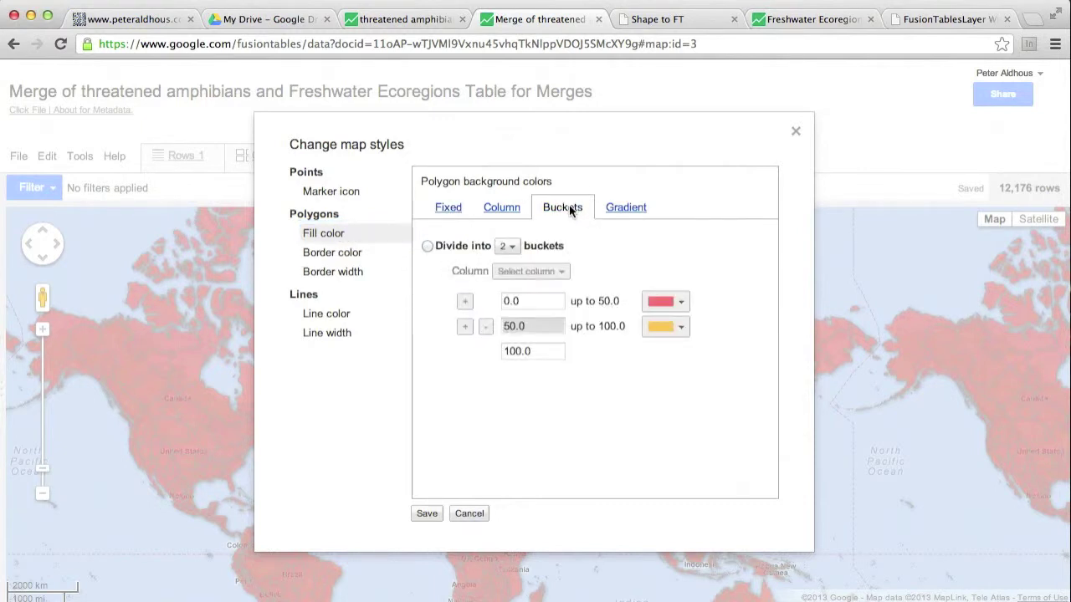
Step: Divide the polygon fill into 6 buckets based on the thrtd_amph column
click(427, 246)
click(509, 246)
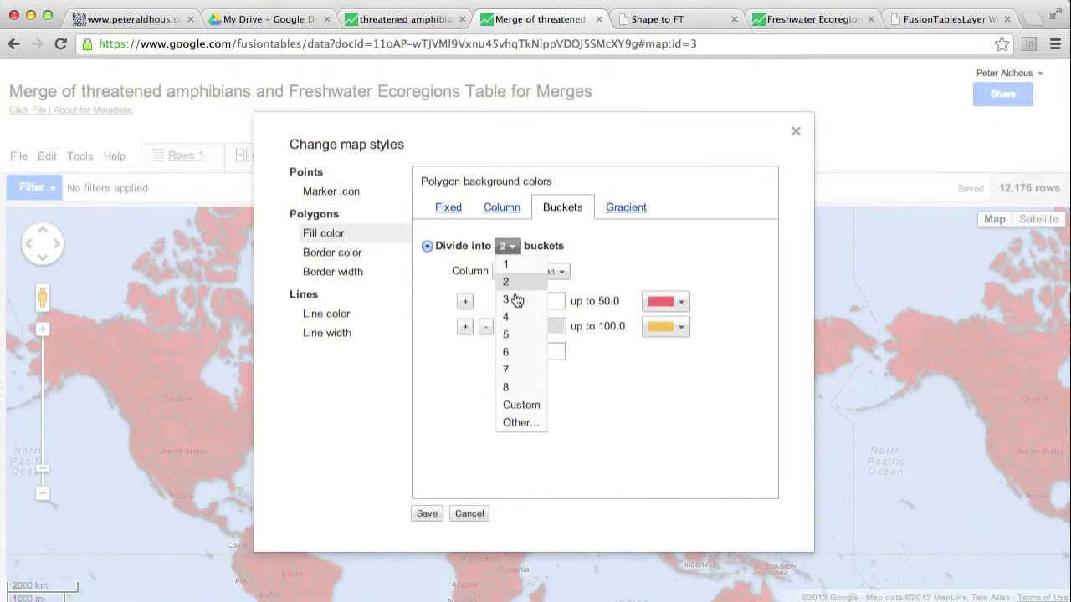
click(507, 352)
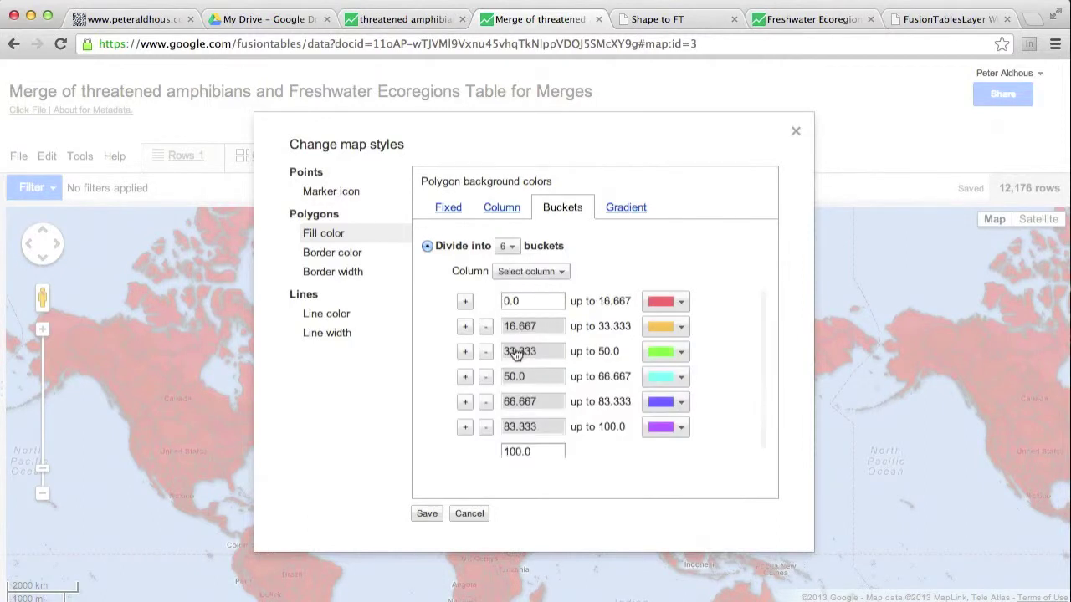
click(562, 272)
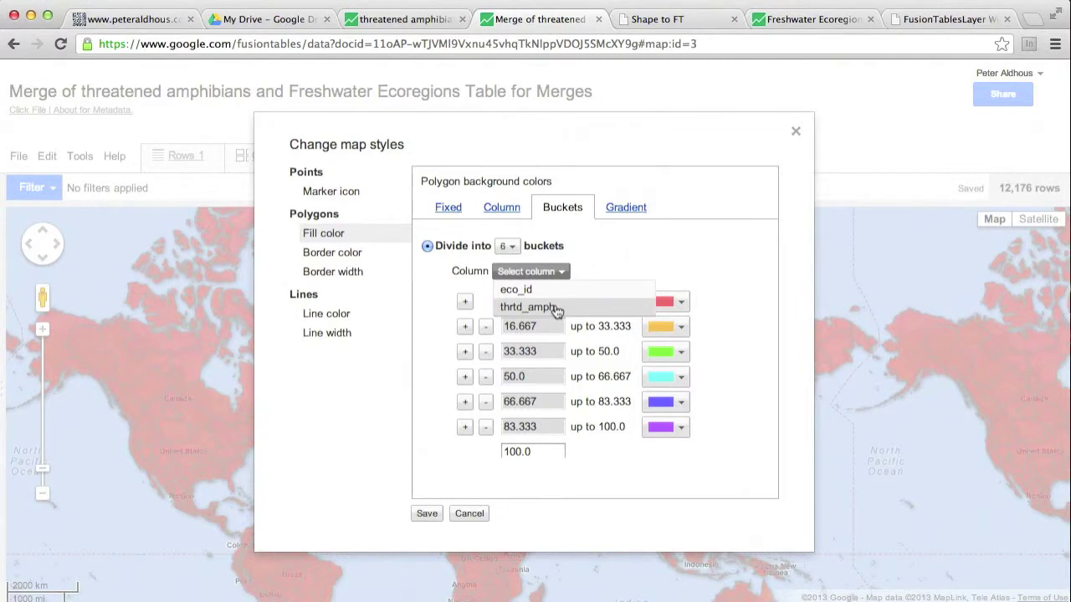
click(556, 309)
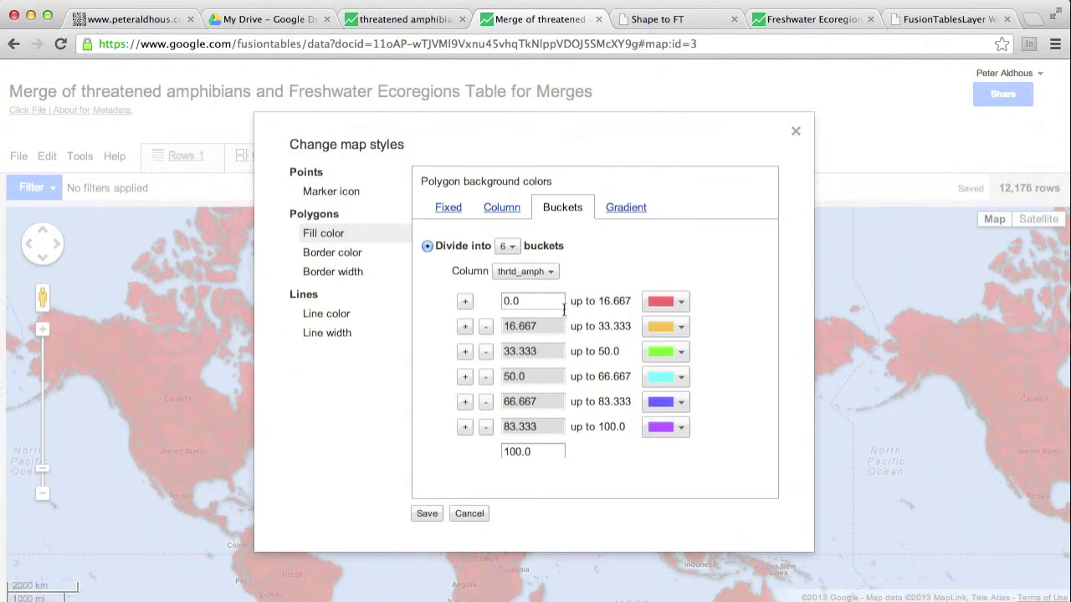
Step: Set the lower bucket boundaries to 1, 3 and 8
click(539, 328)
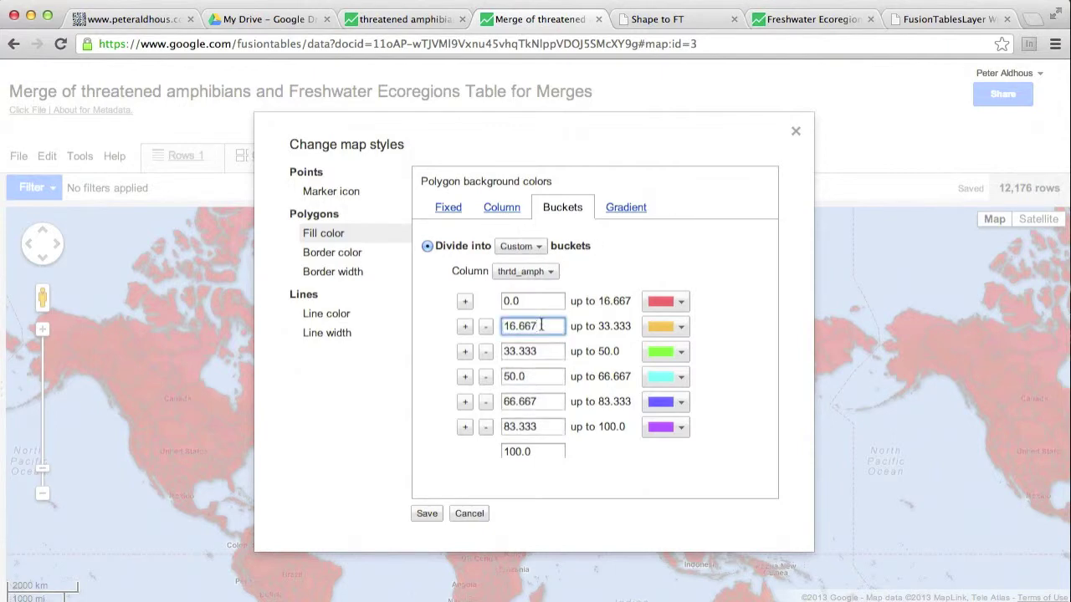
drag(540, 325, 500, 326)
text(1)
click(547, 351)
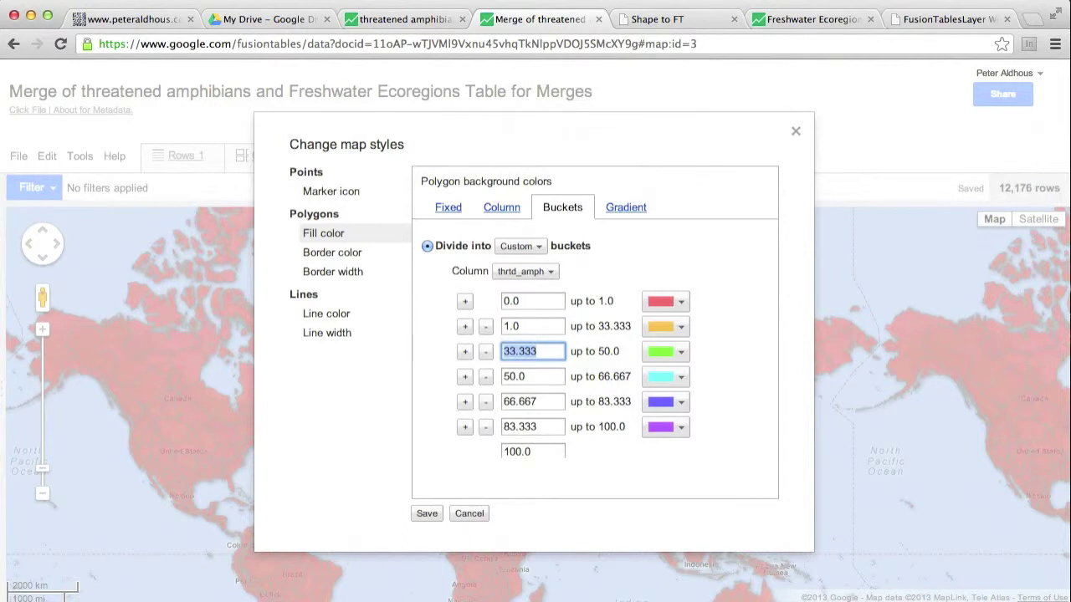
text(3)
drag(547, 376, 500, 377)
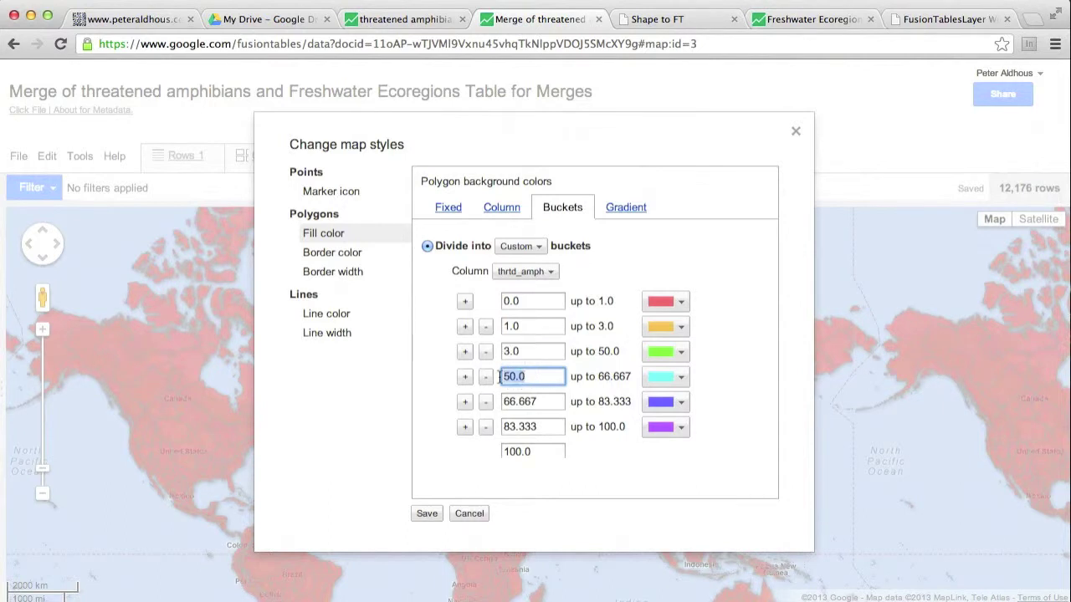
text(8)
click(547, 402)
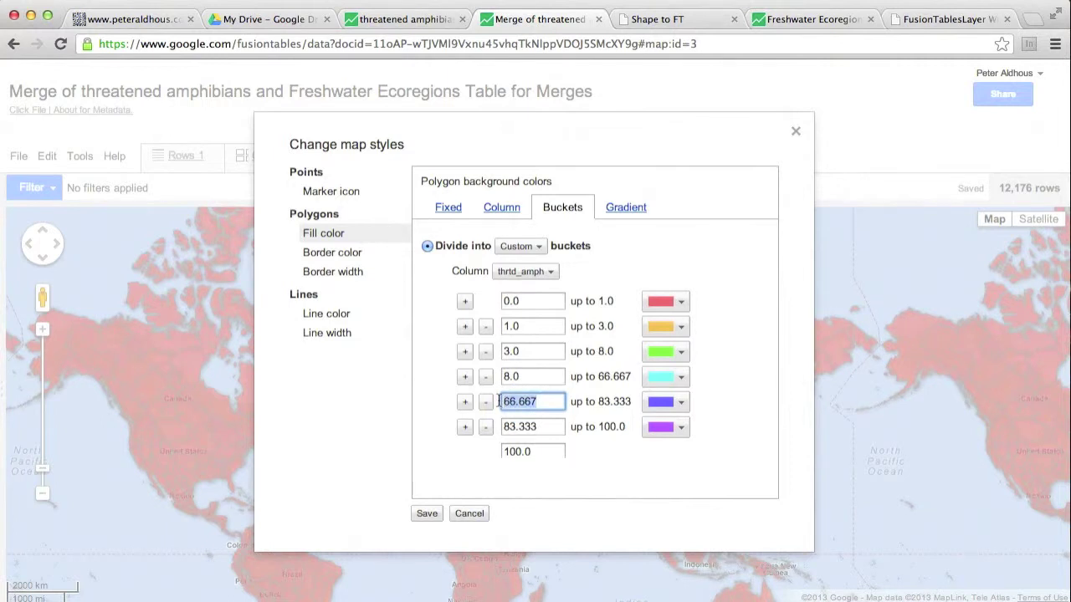
Step: Set the upper bucket boundaries to 16, 31 and 95
text(16)
click(541, 425)
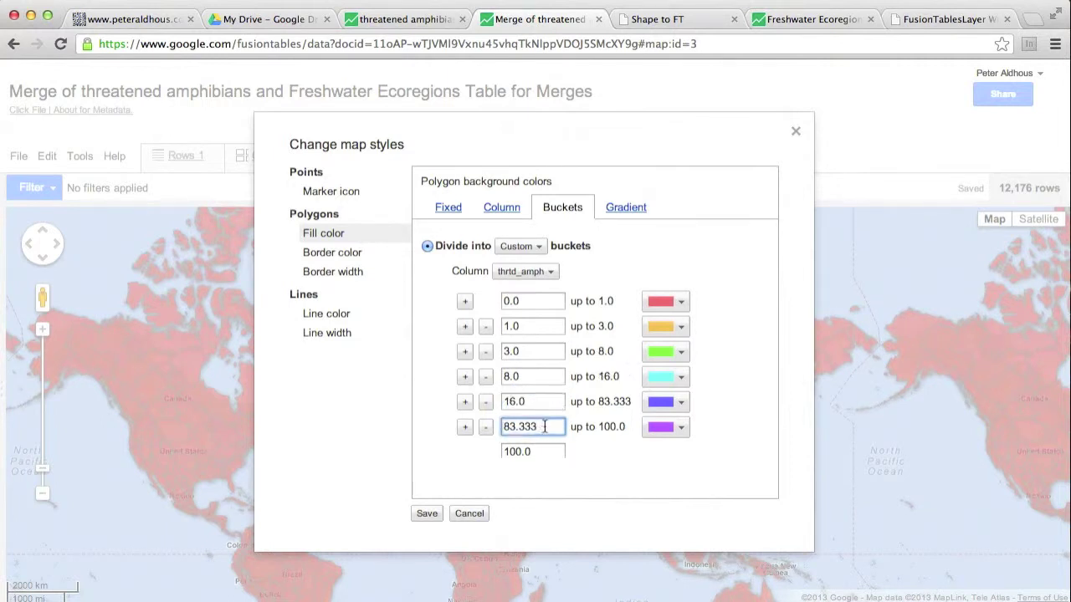
drag(545, 426, 491, 433)
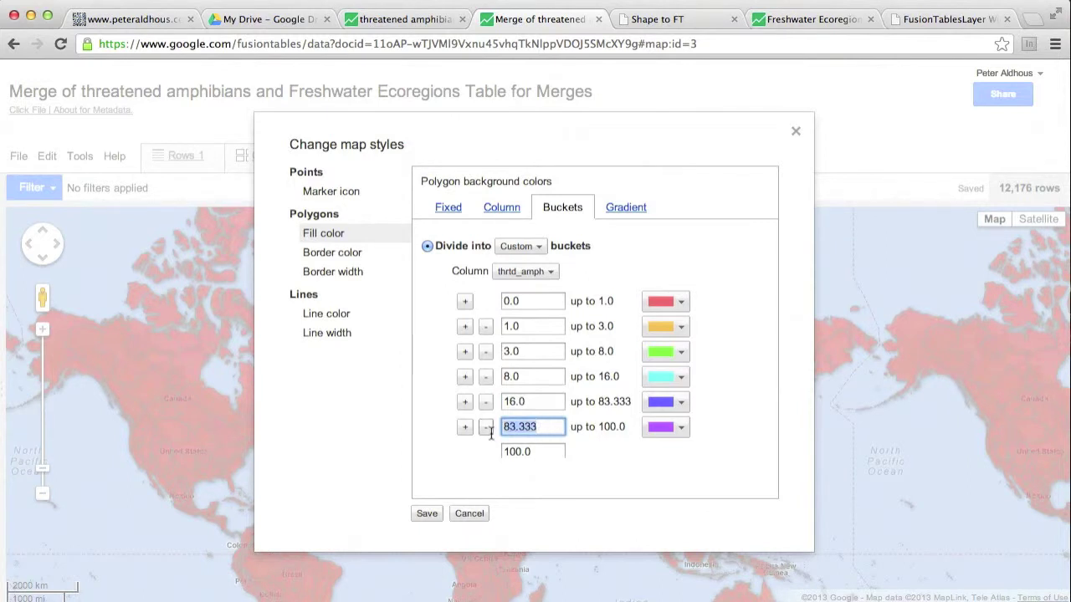
text(31)
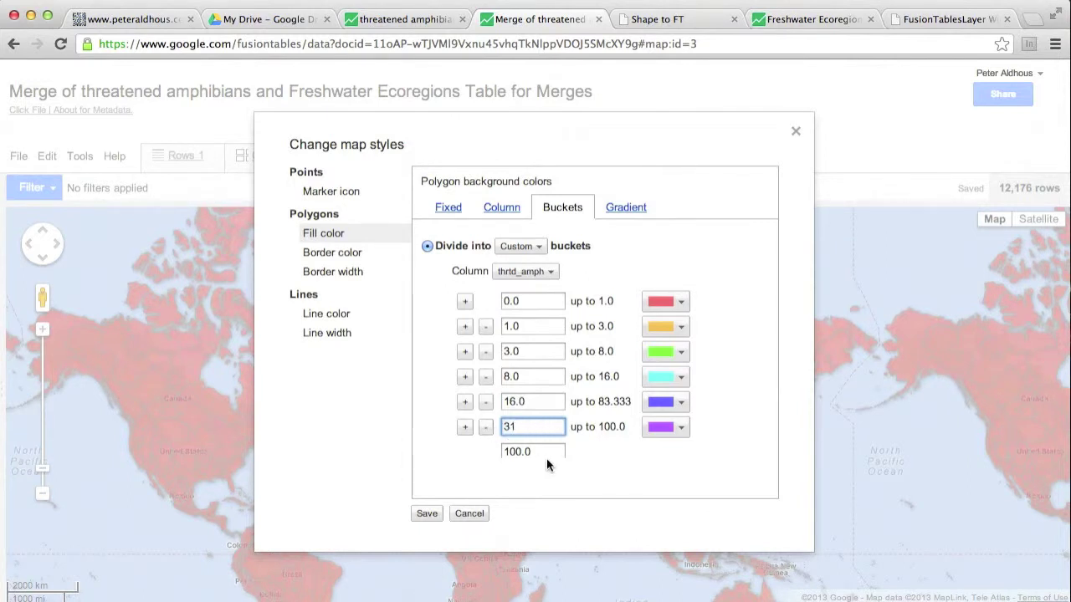
key(Tab)
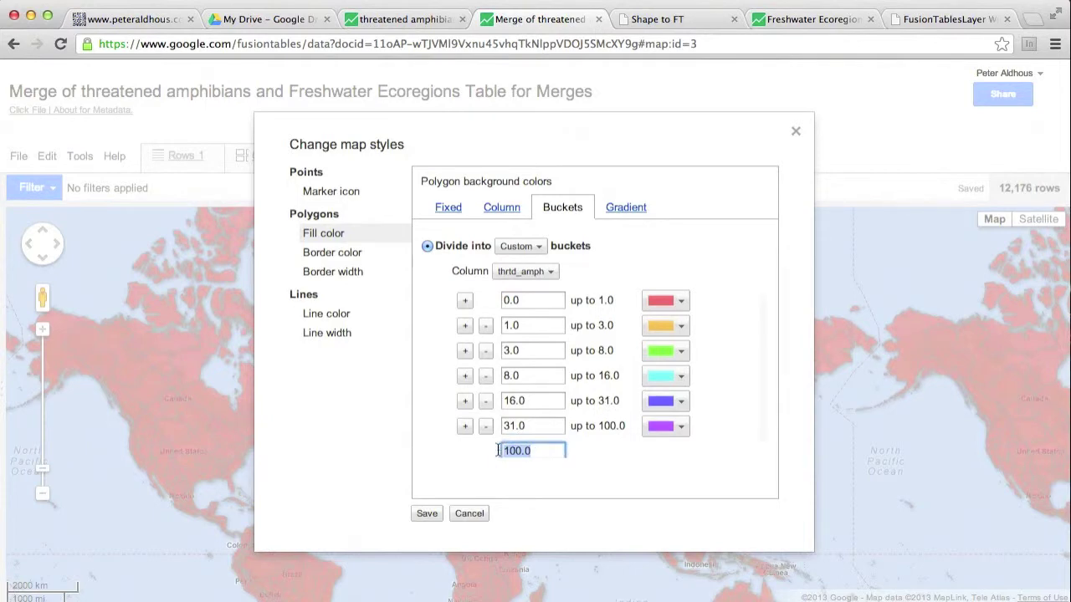
text(95)
click(482, 466)
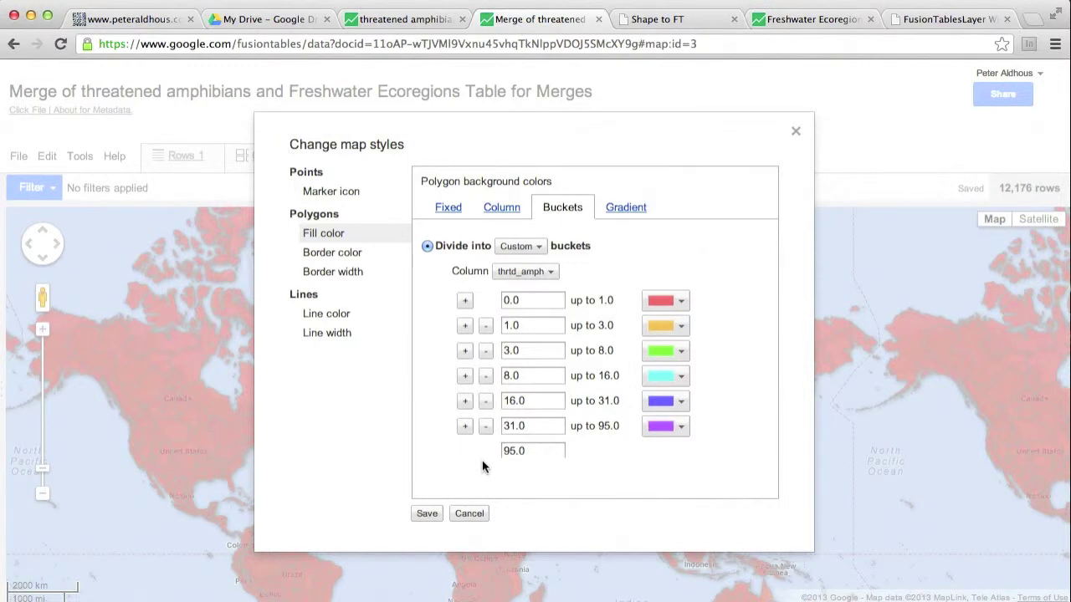
click(681, 301)
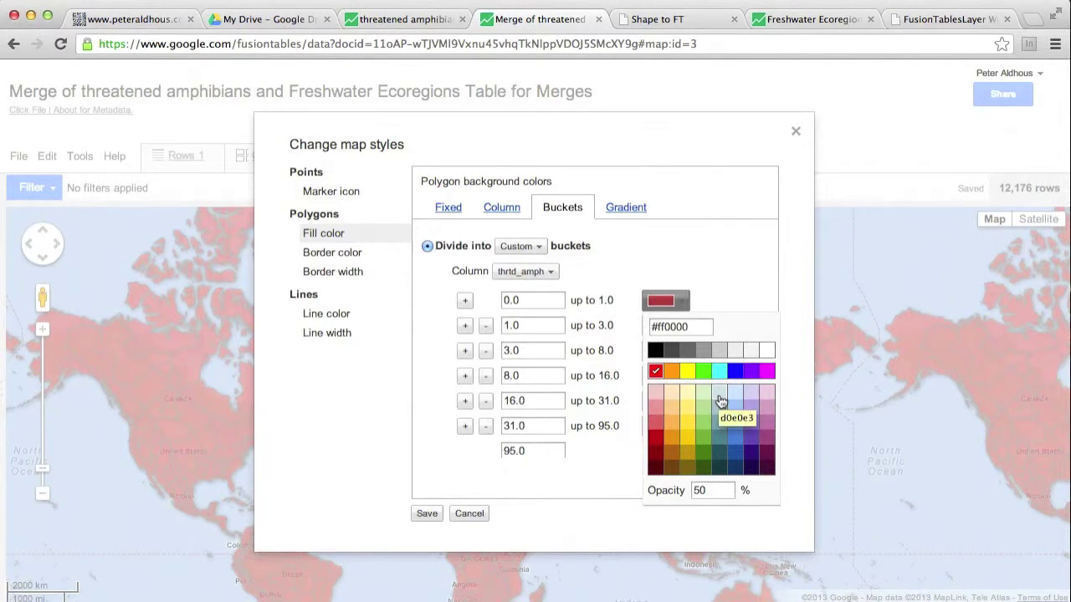
Step: Give the first two buckets pale grey-cyan and pale grey-blue fills at 75% opacity
right_click(720, 403)
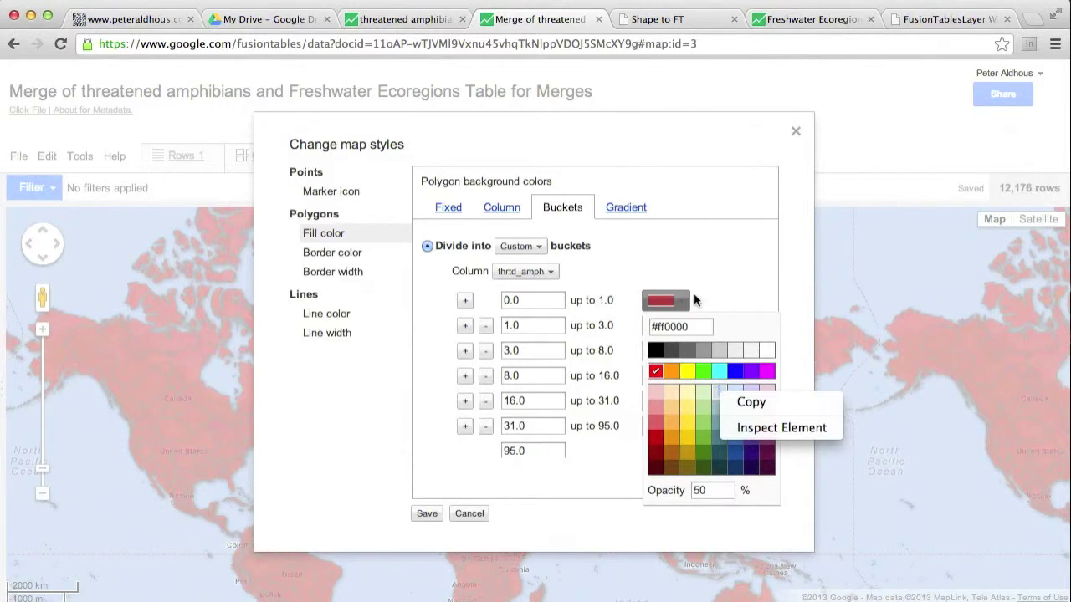
click(711, 490)
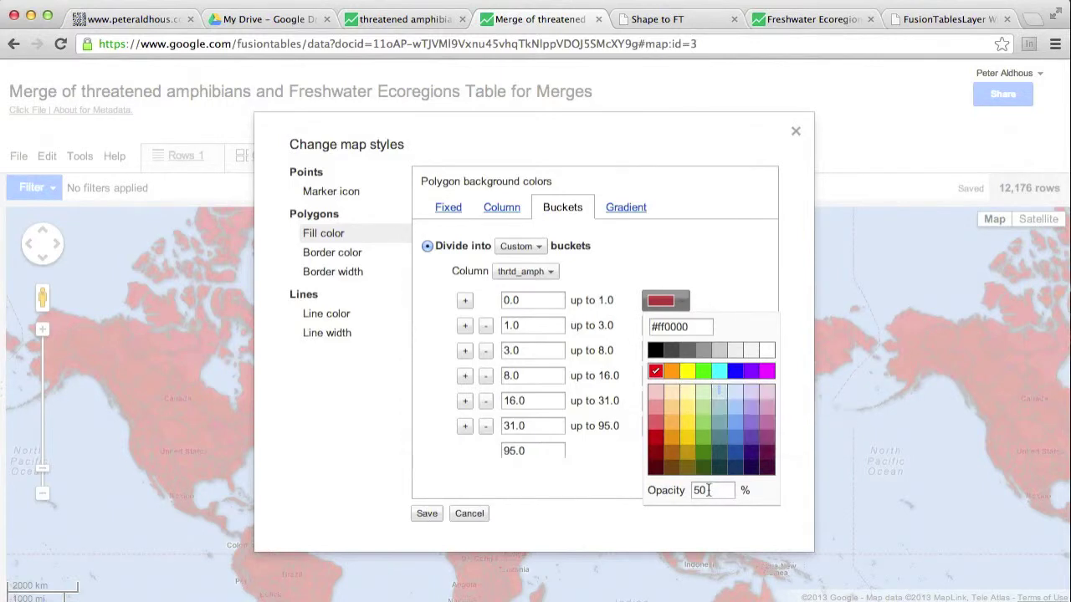
drag(707, 490, 687, 491)
text(75)
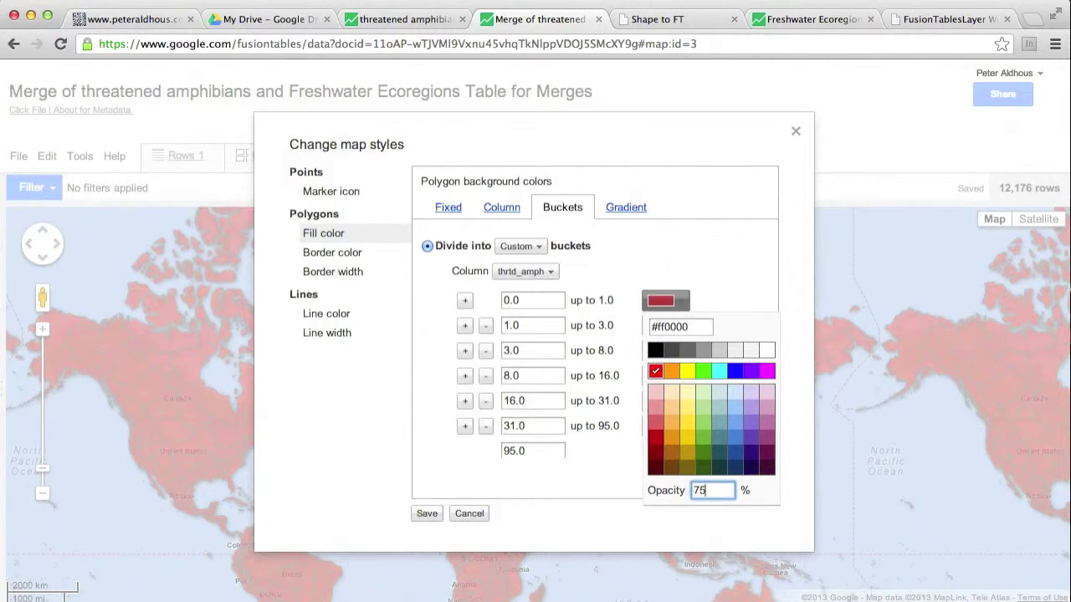
click(718, 394)
click(682, 328)
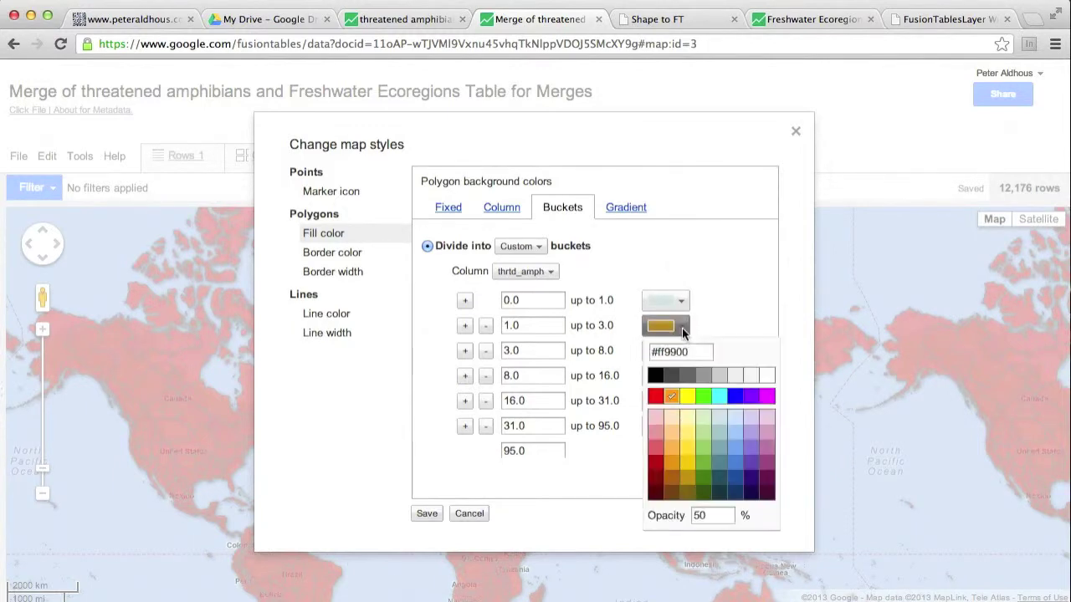
click(725, 437)
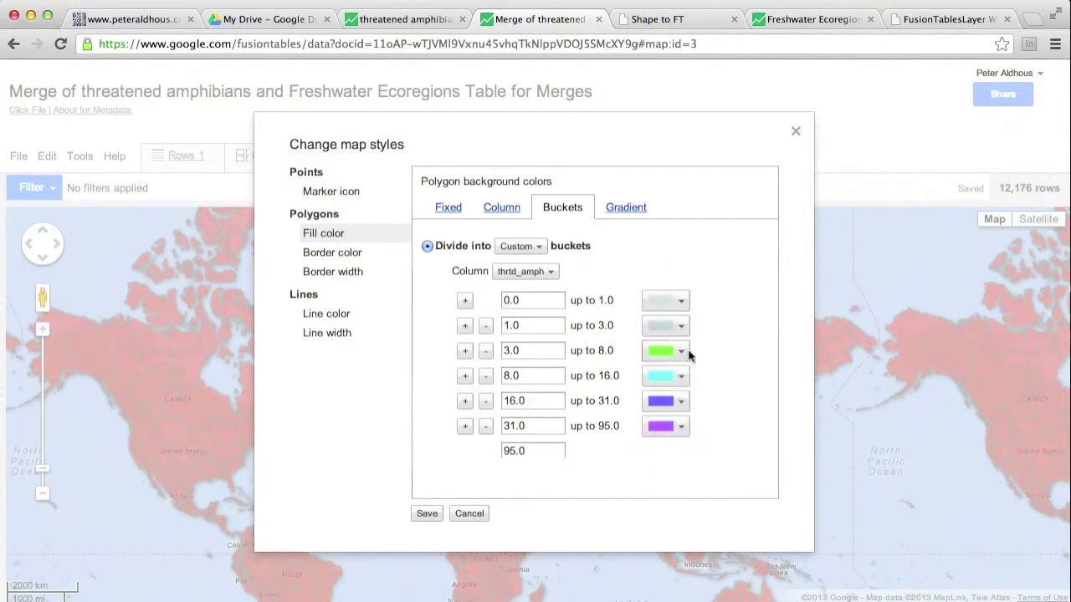
click(681, 331)
double_click(702, 515)
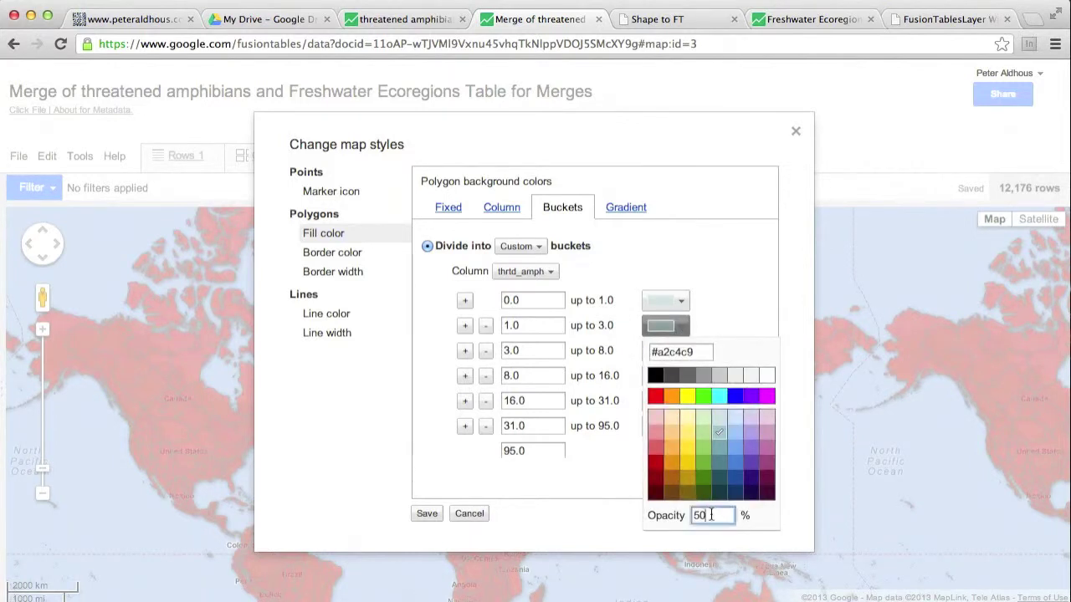
text(75)
key(Return)
Step: Colour the 3–8 bucket grey-teal and the 8–16 bucket teal #45818e, both at 75% opacity
click(681, 352)
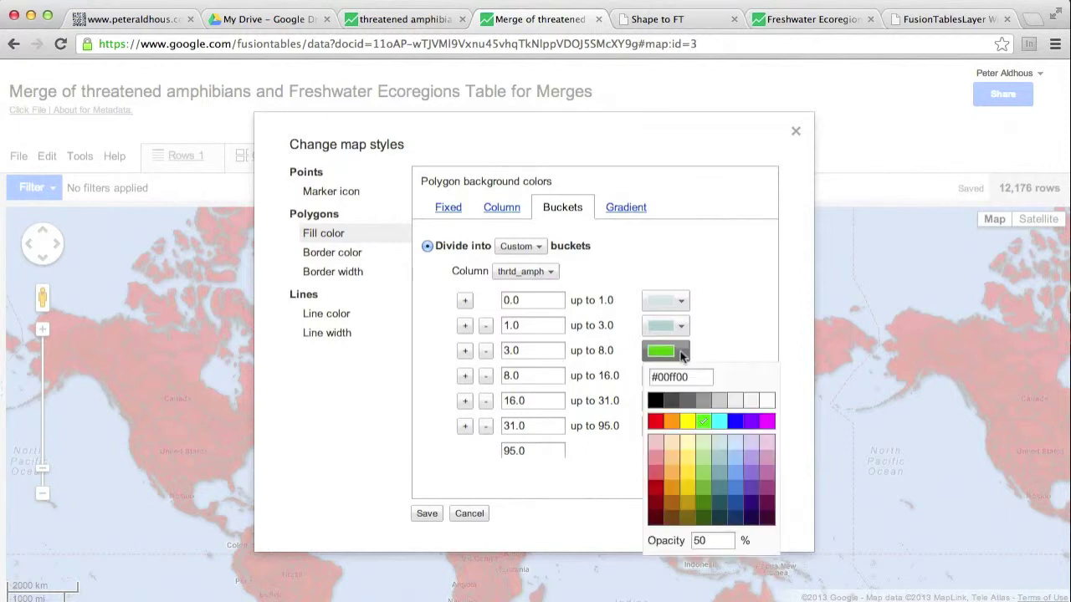
click(719, 475)
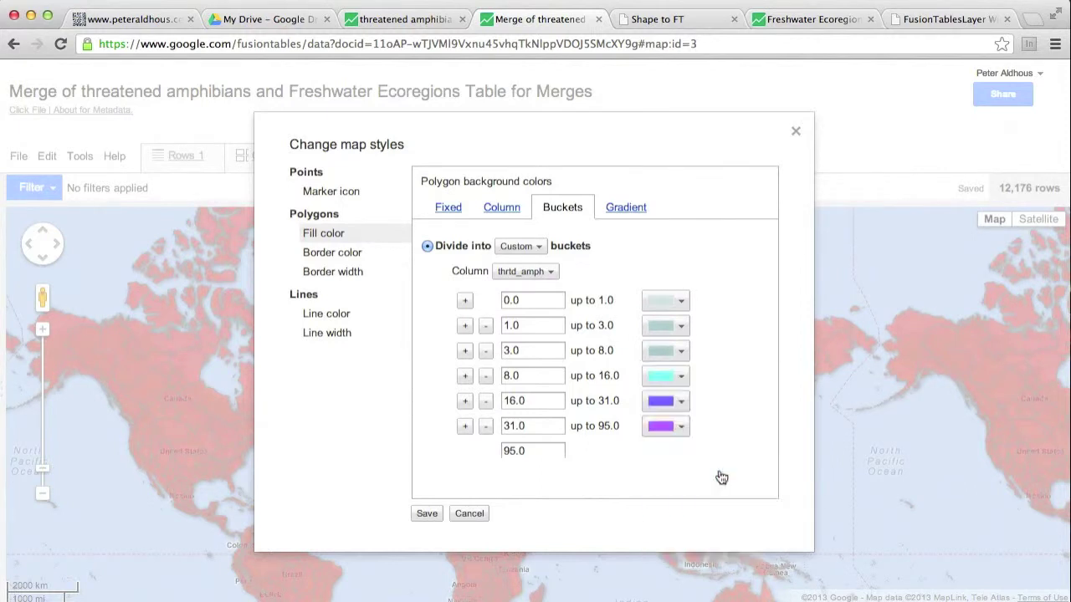
click(680, 351)
double_click(707, 535)
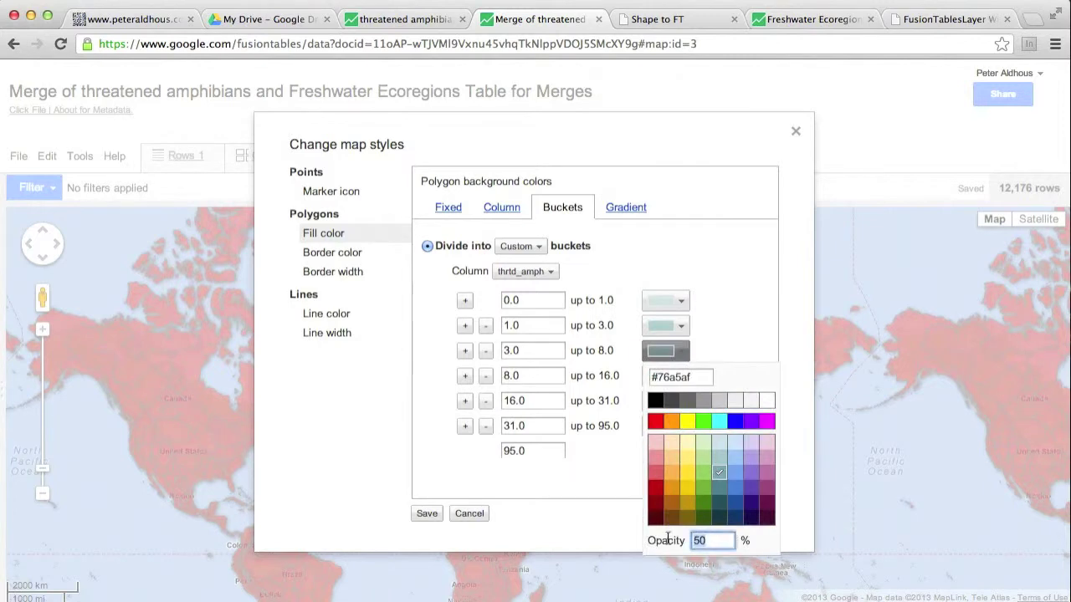
text(75)
key(Return)
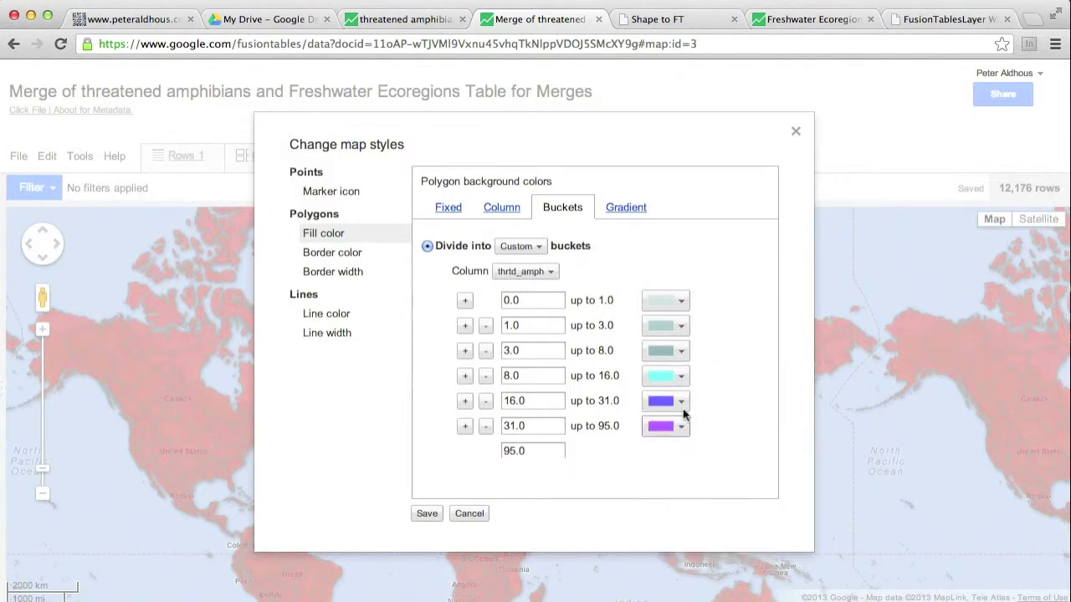
click(682, 375)
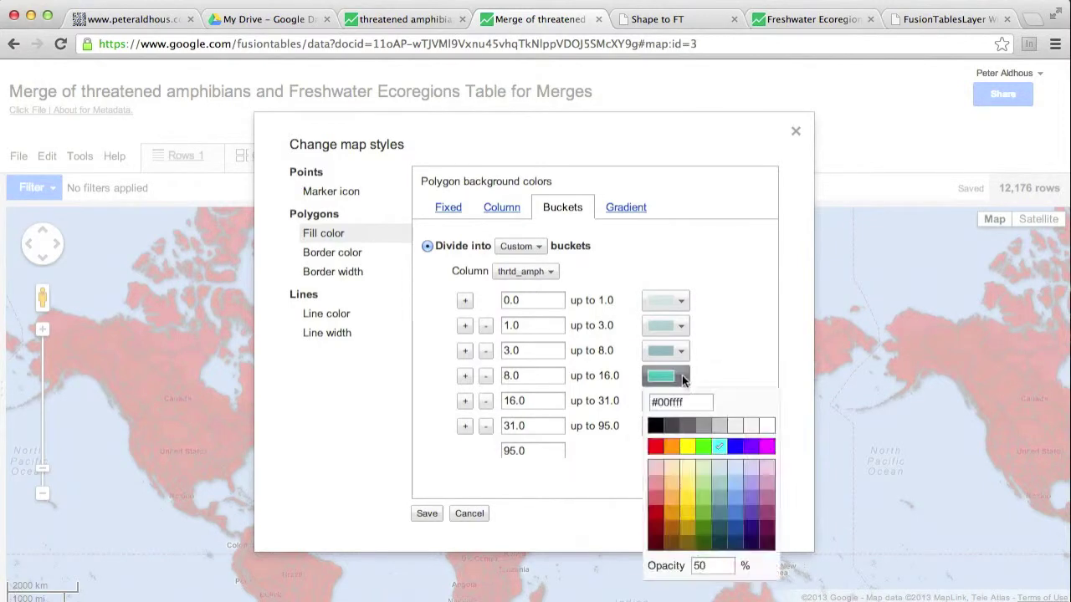
click(721, 514)
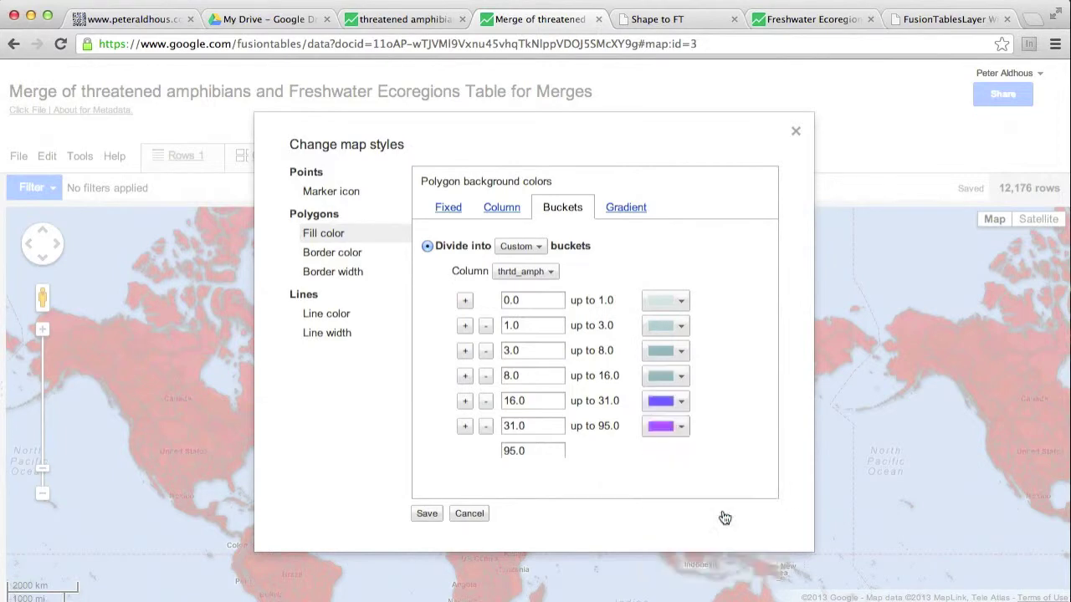
click(684, 378)
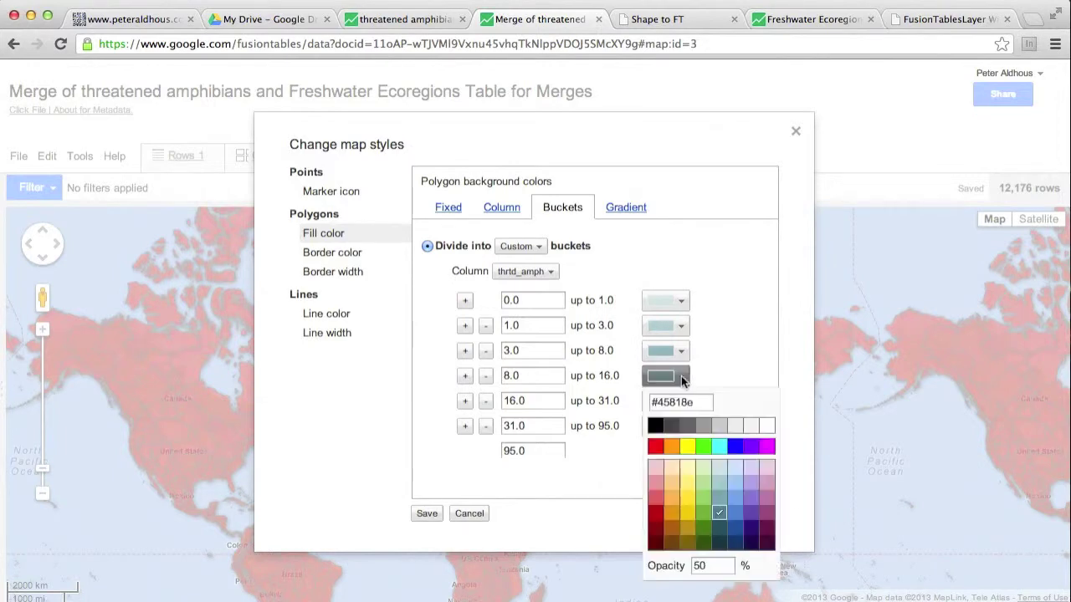
click(709, 565)
double_click(702, 565)
text(75)
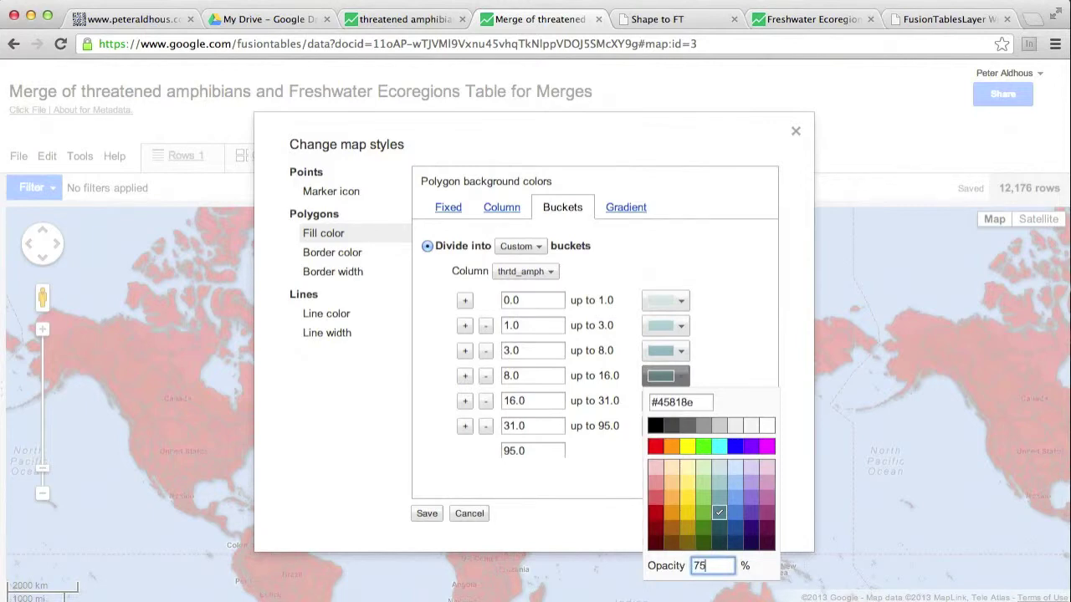
key(Return)
Step: Shade the 16–31 bucket #134f5c and 31–95 darkest teal at 75% opacity, then save the style
click(682, 401)
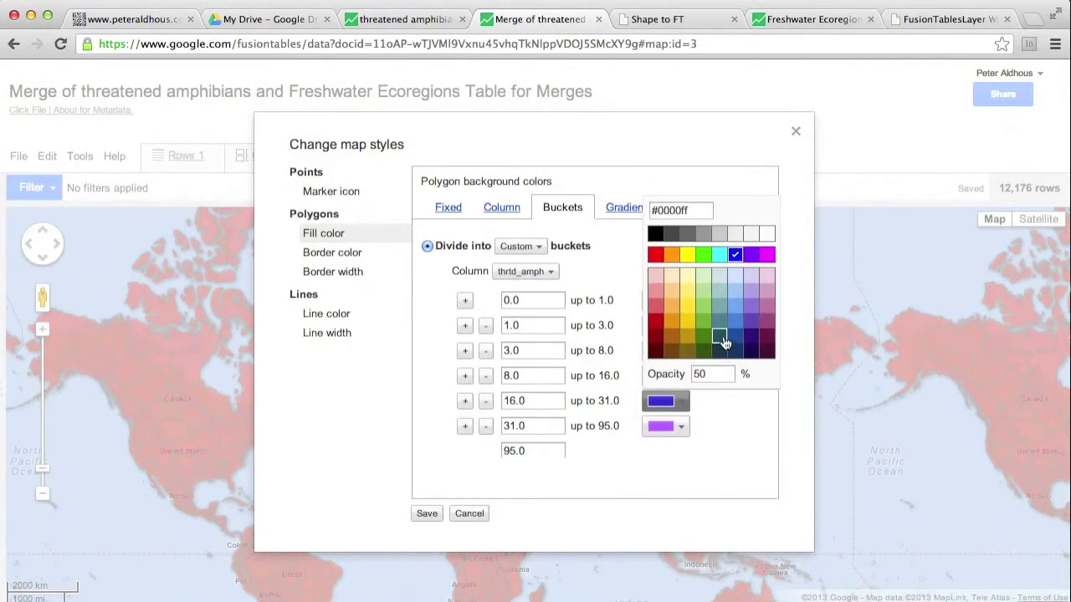
click(723, 339)
click(682, 402)
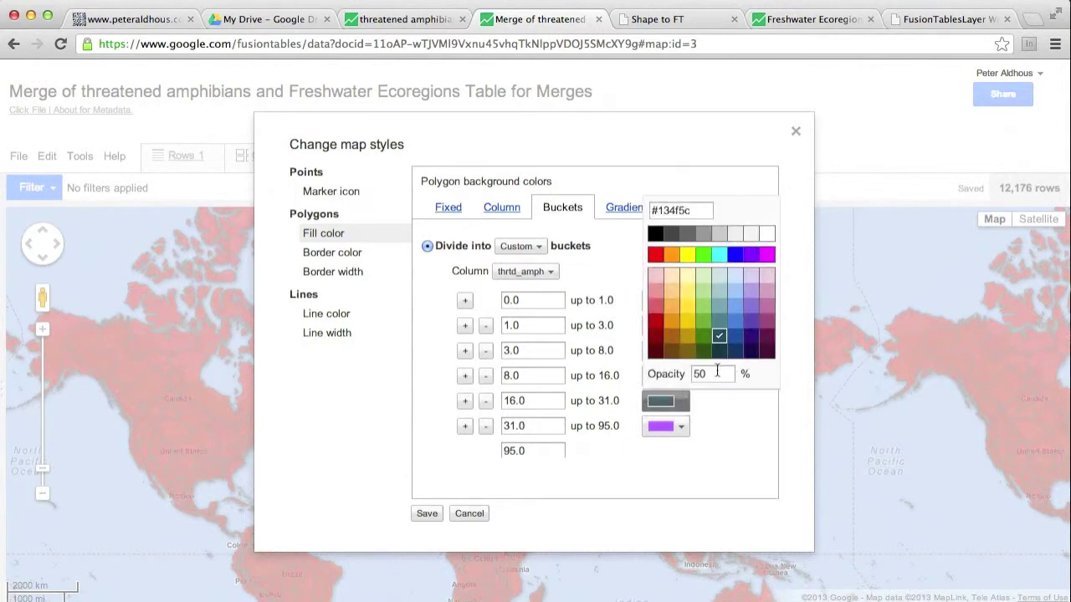
double_click(702, 374)
text(75)
key(Return)
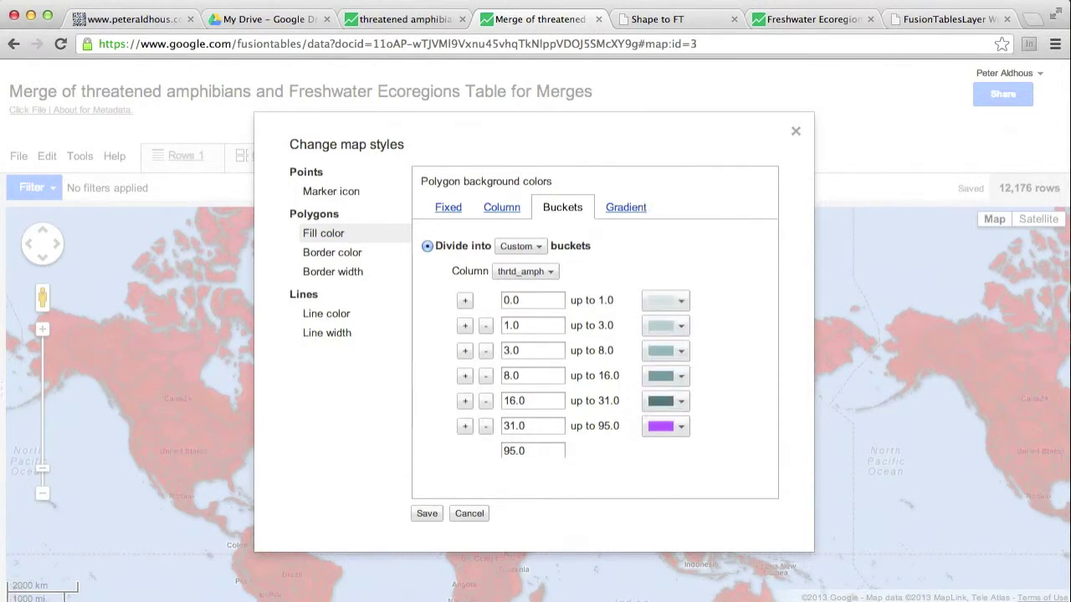
click(682, 426)
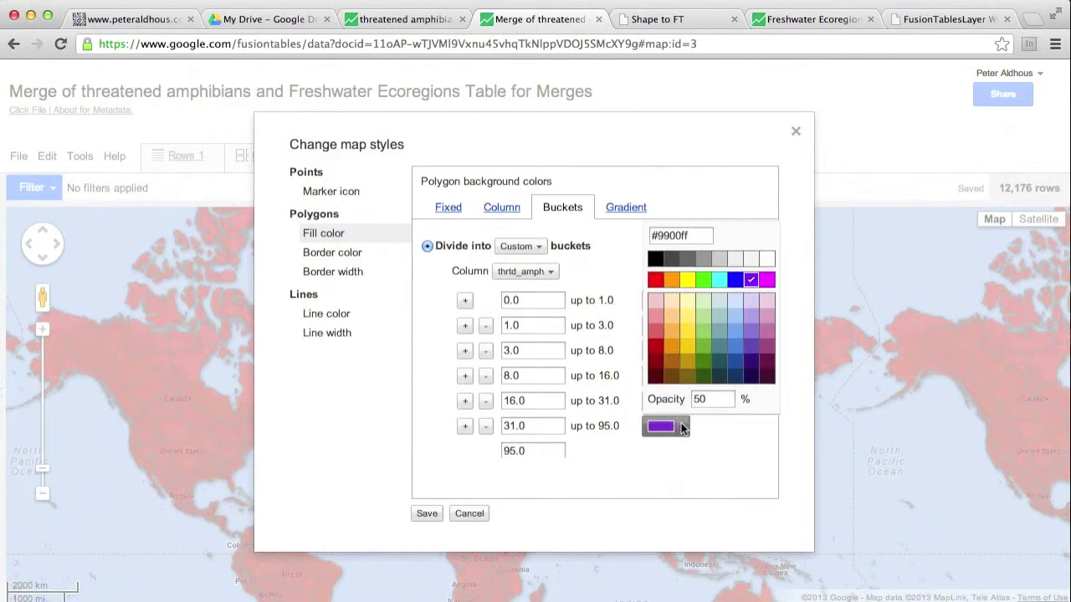
click(718, 378)
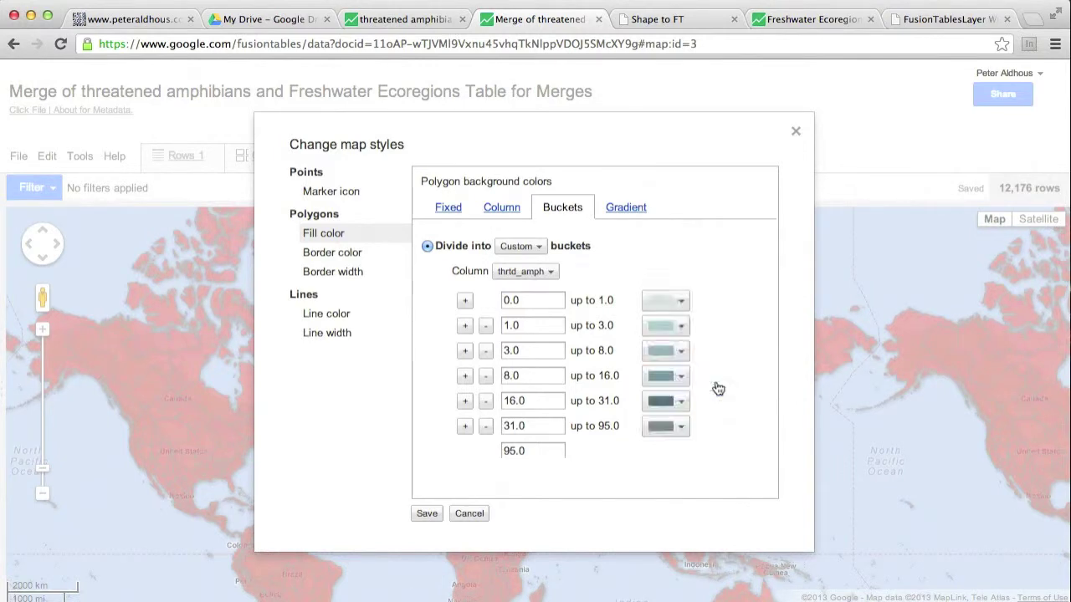
click(682, 425)
text(75)
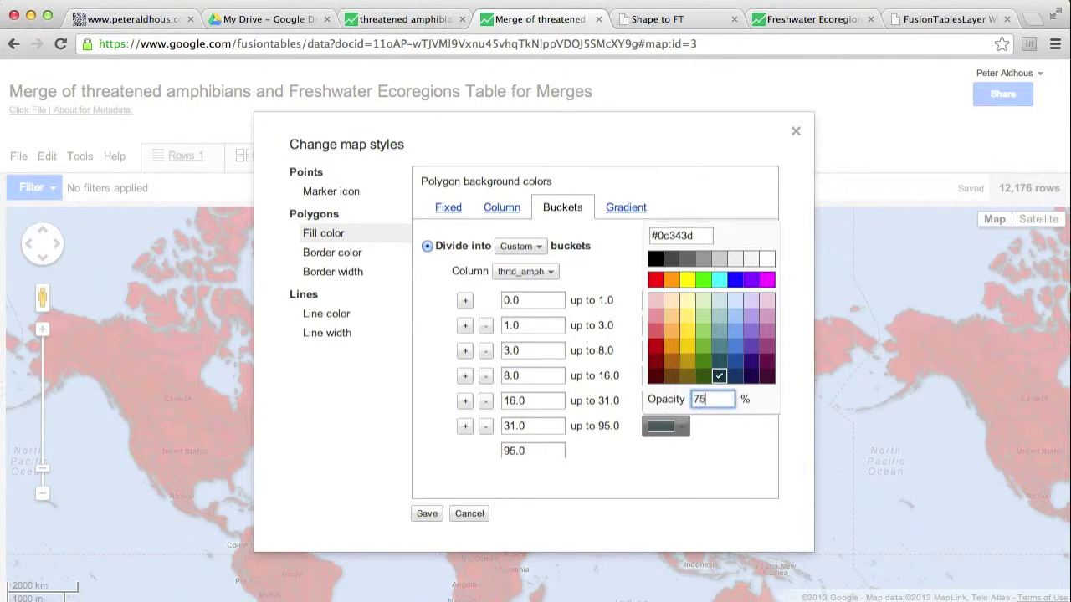
key(Return)
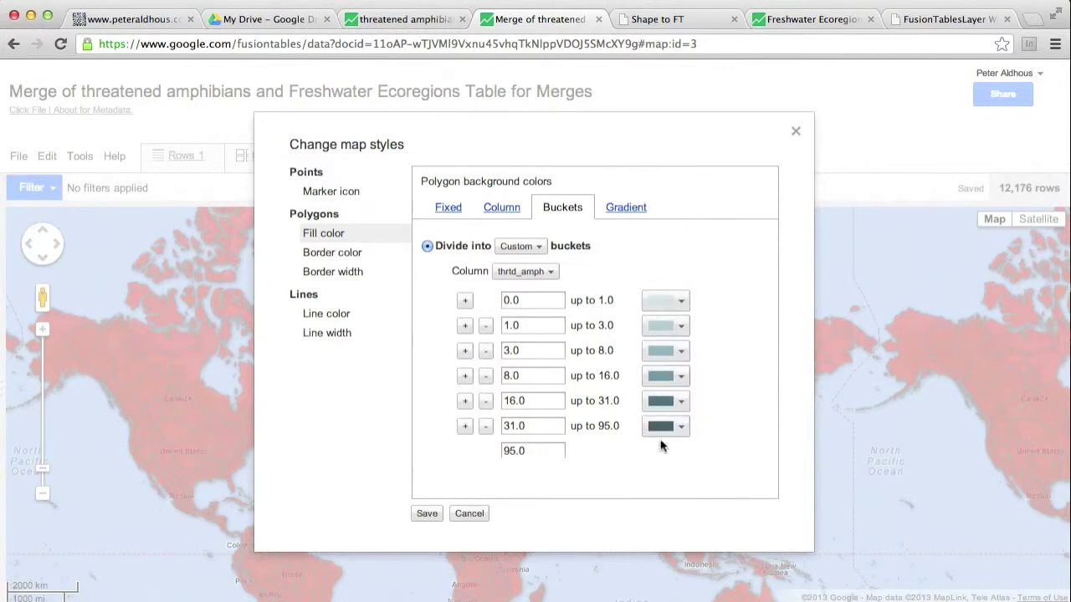
click(427, 514)
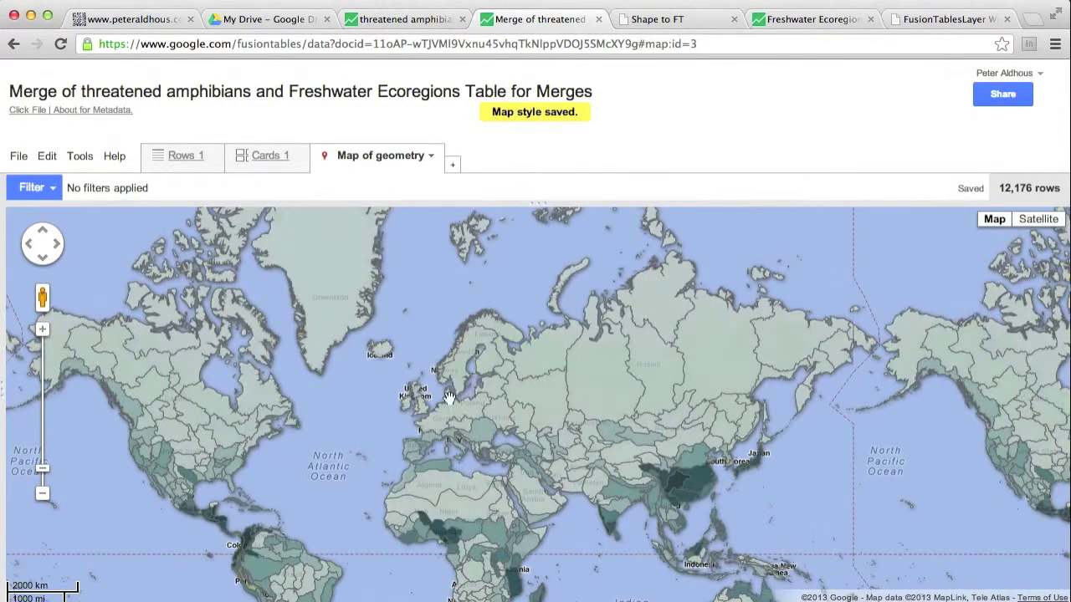
Step: Inspect the Ob and Middle Yangtze info windows on the teal-shaded world map
drag(420, 405, 532, 360)
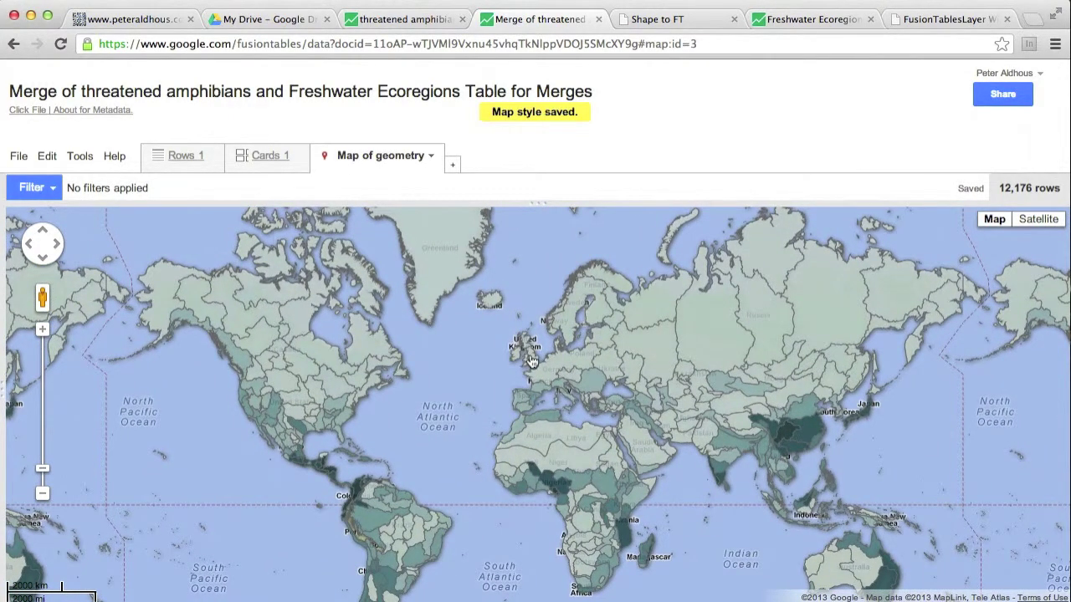
click(716, 339)
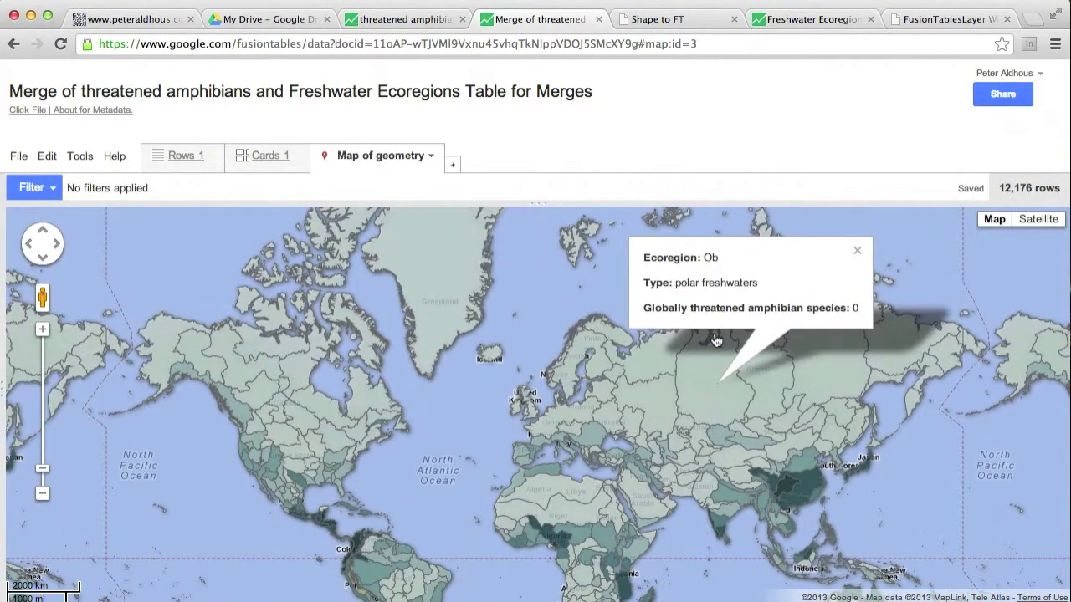
click(793, 491)
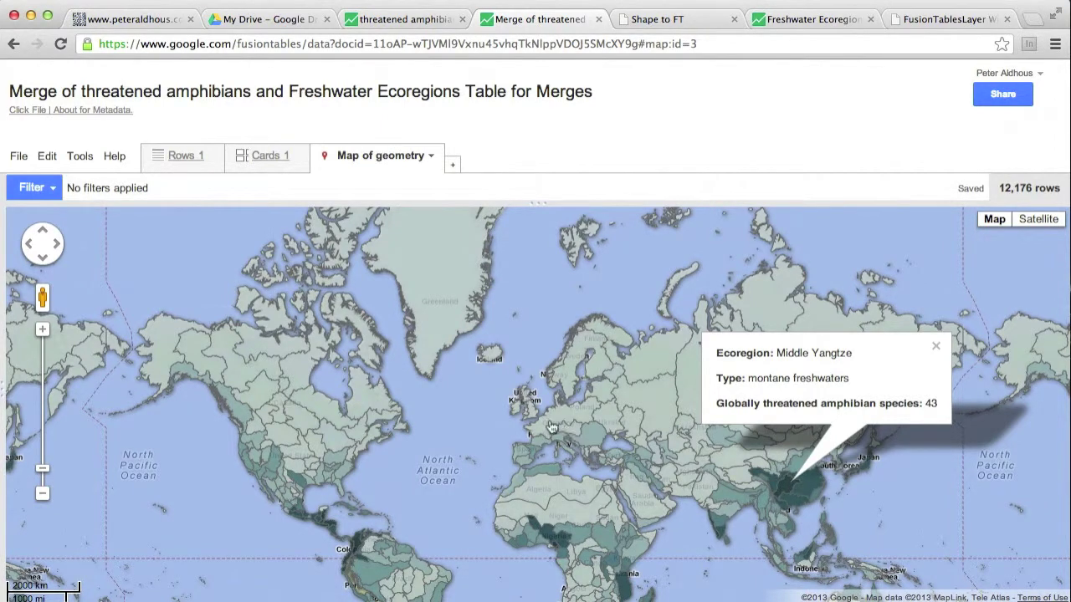
drag(552, 428, 518, 386)
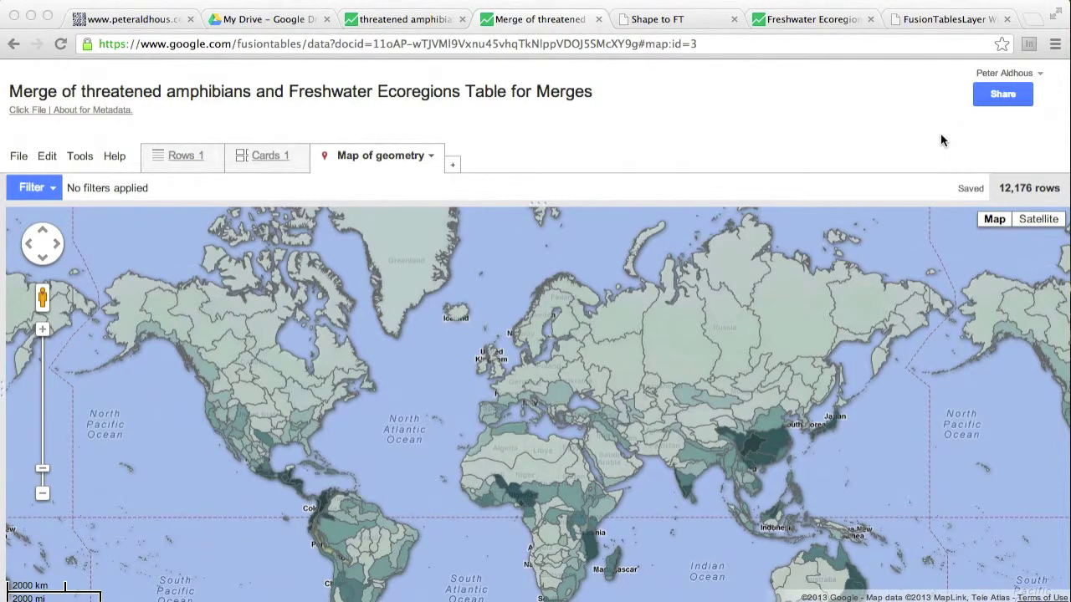
click(1000, 96)
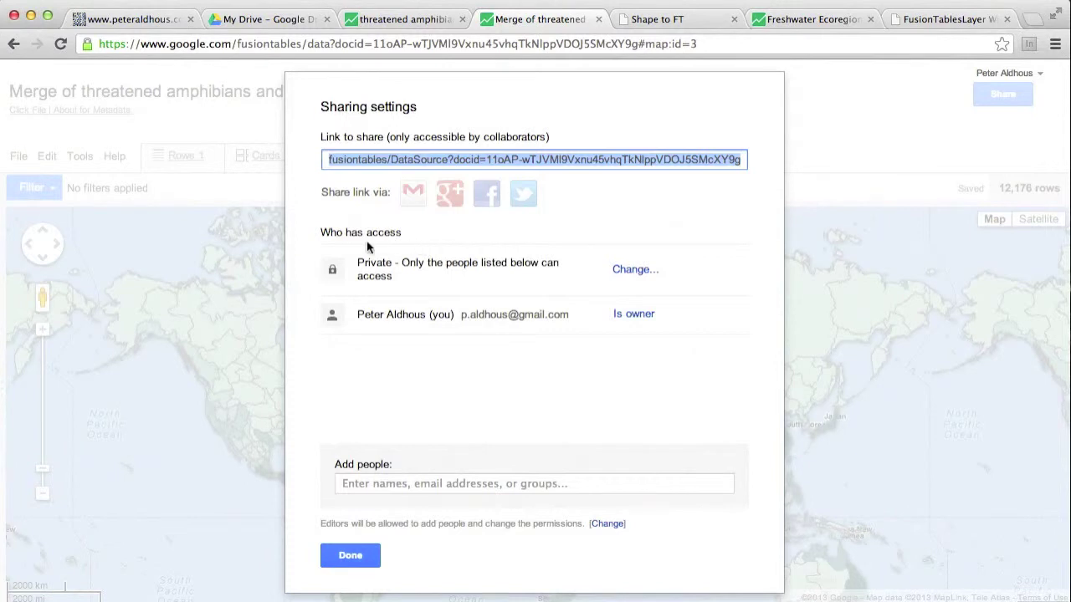
Step: Change the merged table's access to Public on the web and save it
click(628, 272)
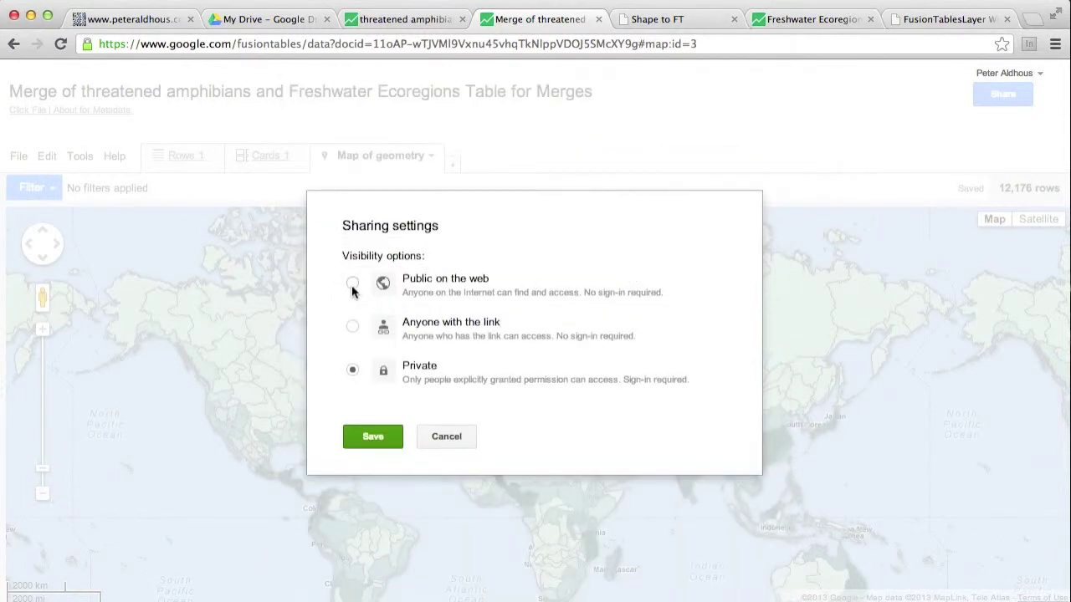
click(352, 287)
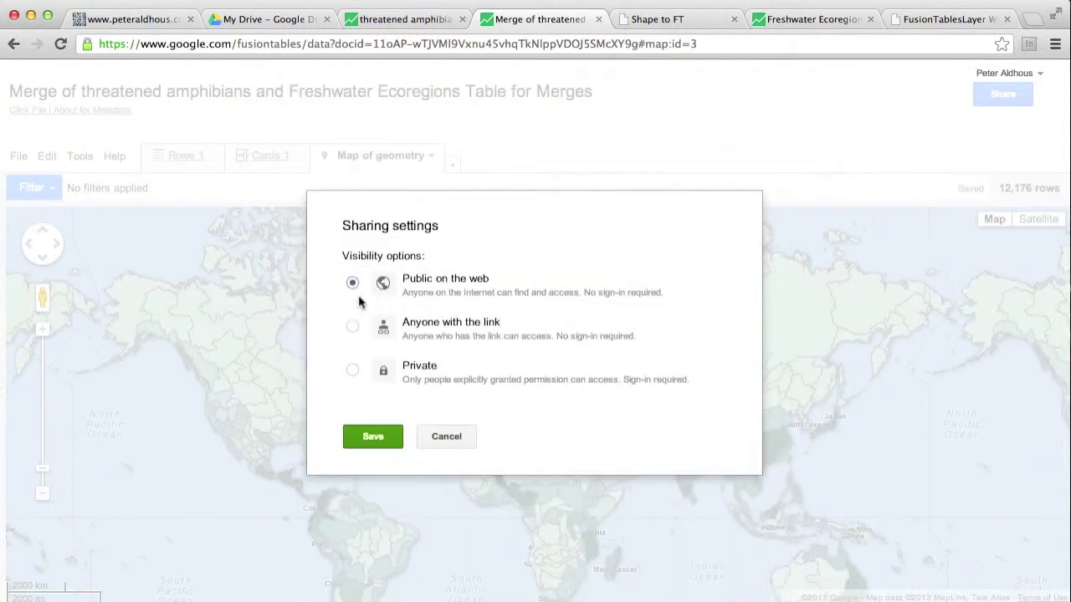
click(373, 437)
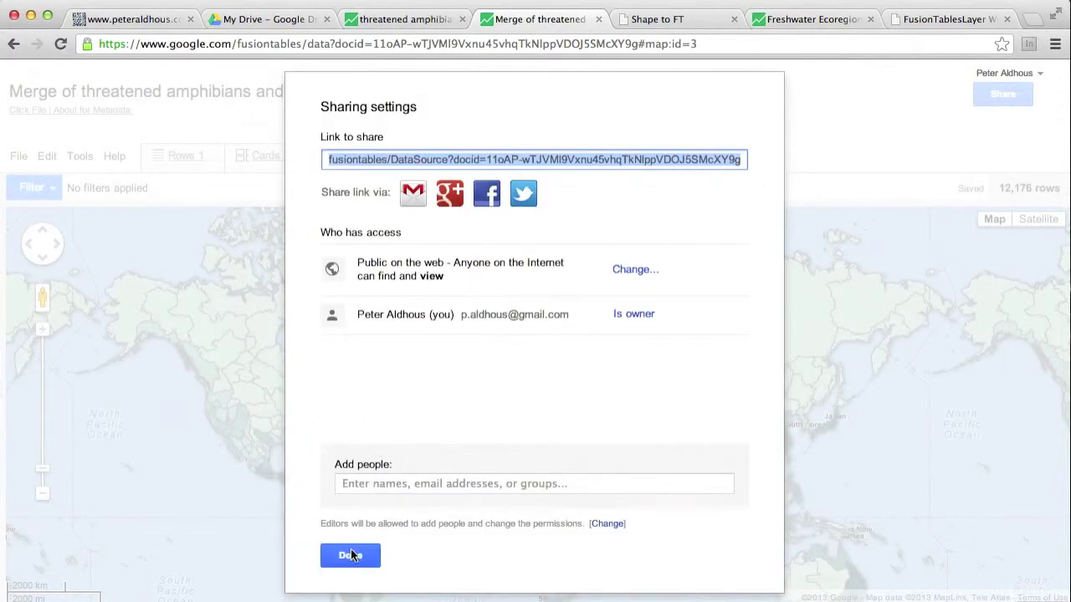
click(350, 555)
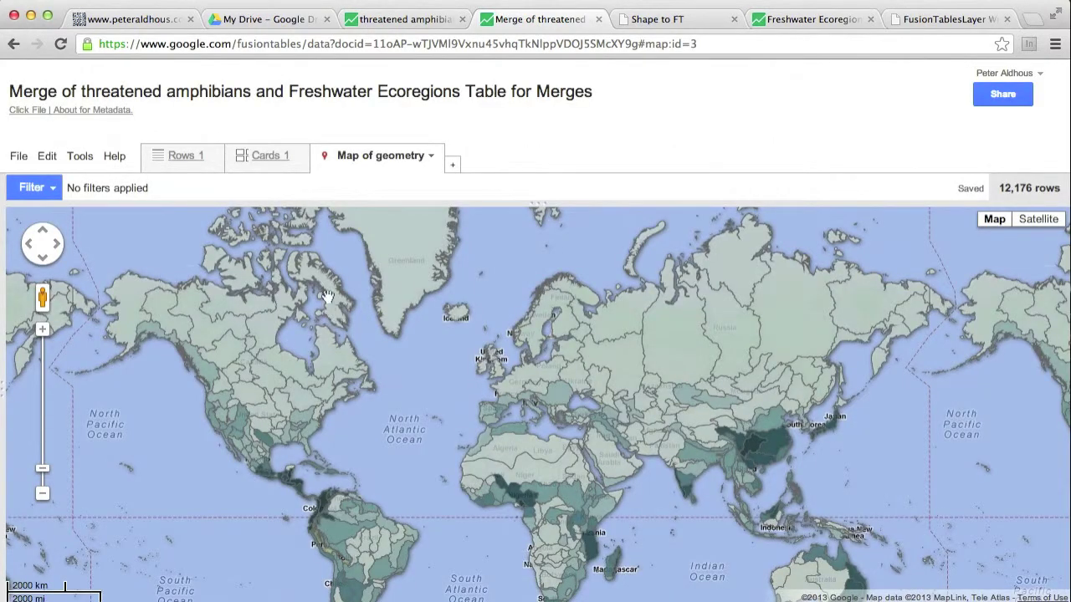
Step: Show the About this table details for the merged ecoregions table
click(18, 157)
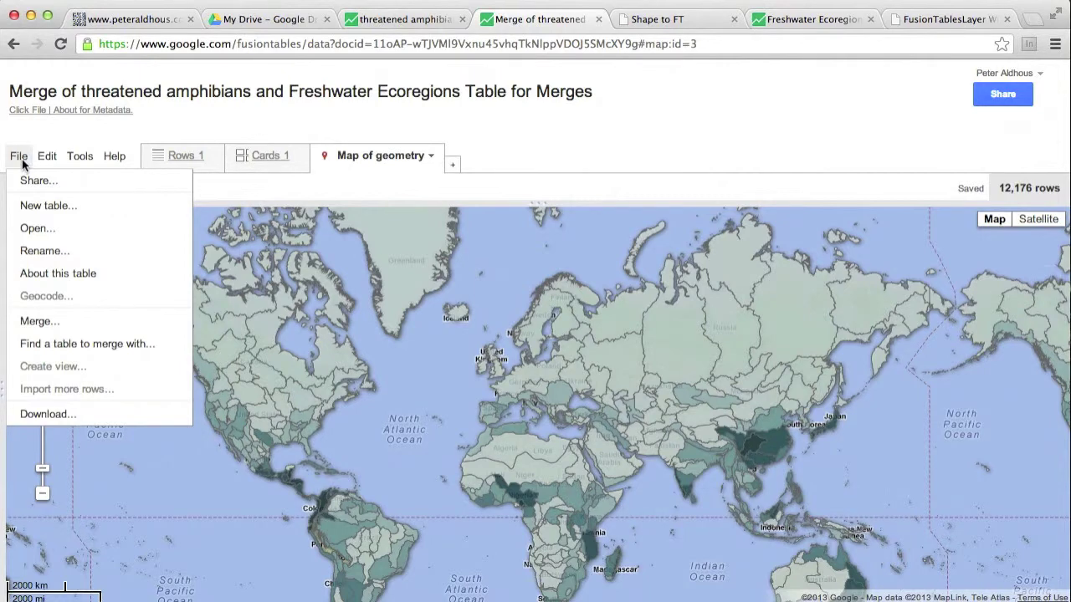
click(50, 270)
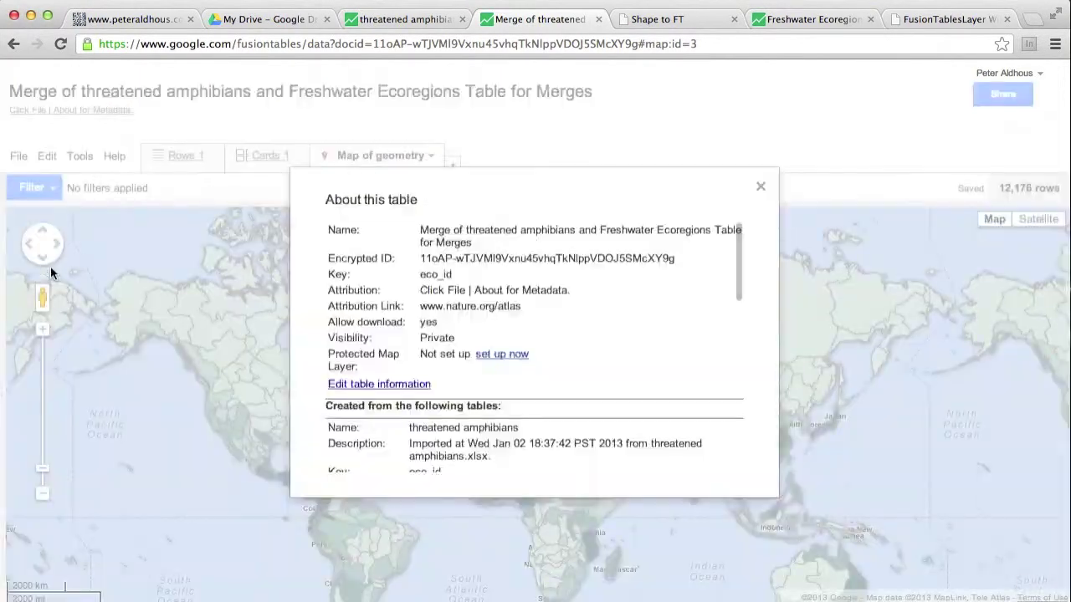